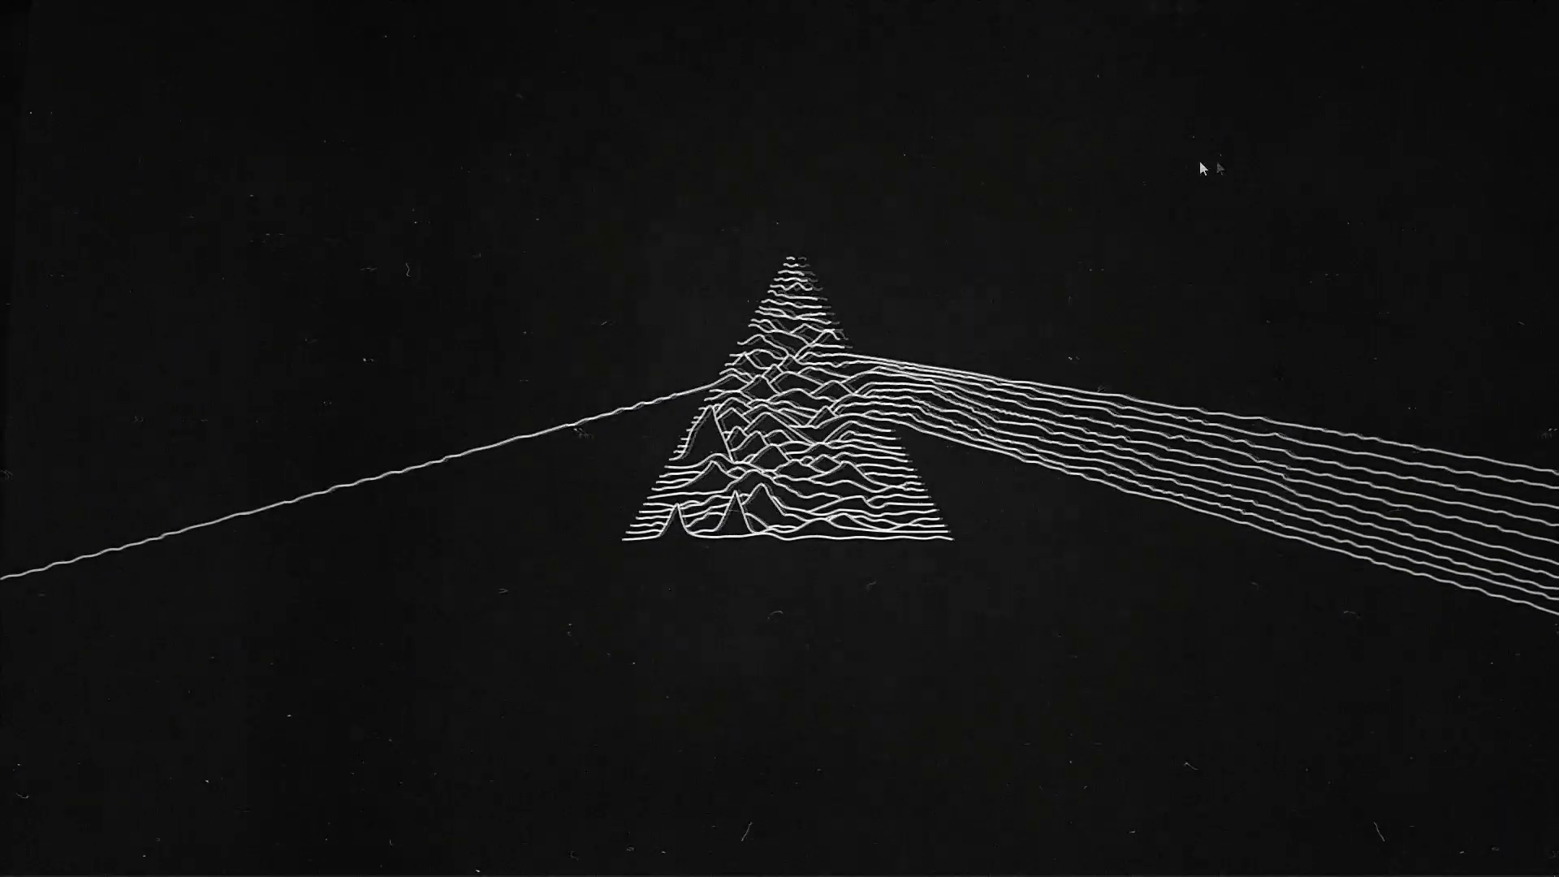
Restore the Firefox window showing the PromeAI site from the taskbar
{"action": "mouse_move", "coordinate": [420, 876]}
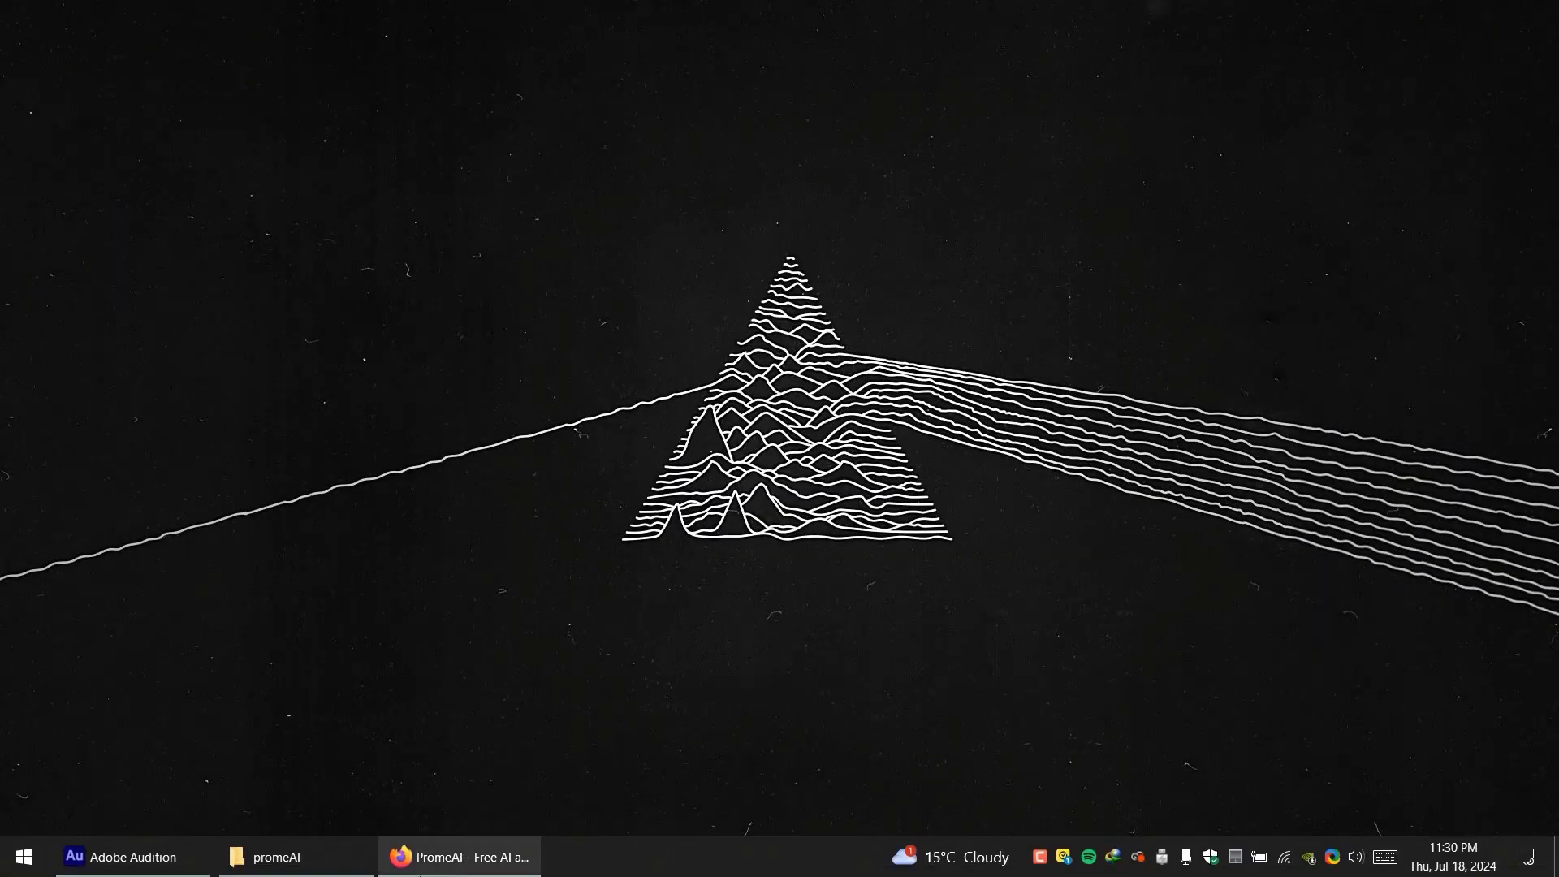
{"action": "left_click", "coordinate": [470, 863]}
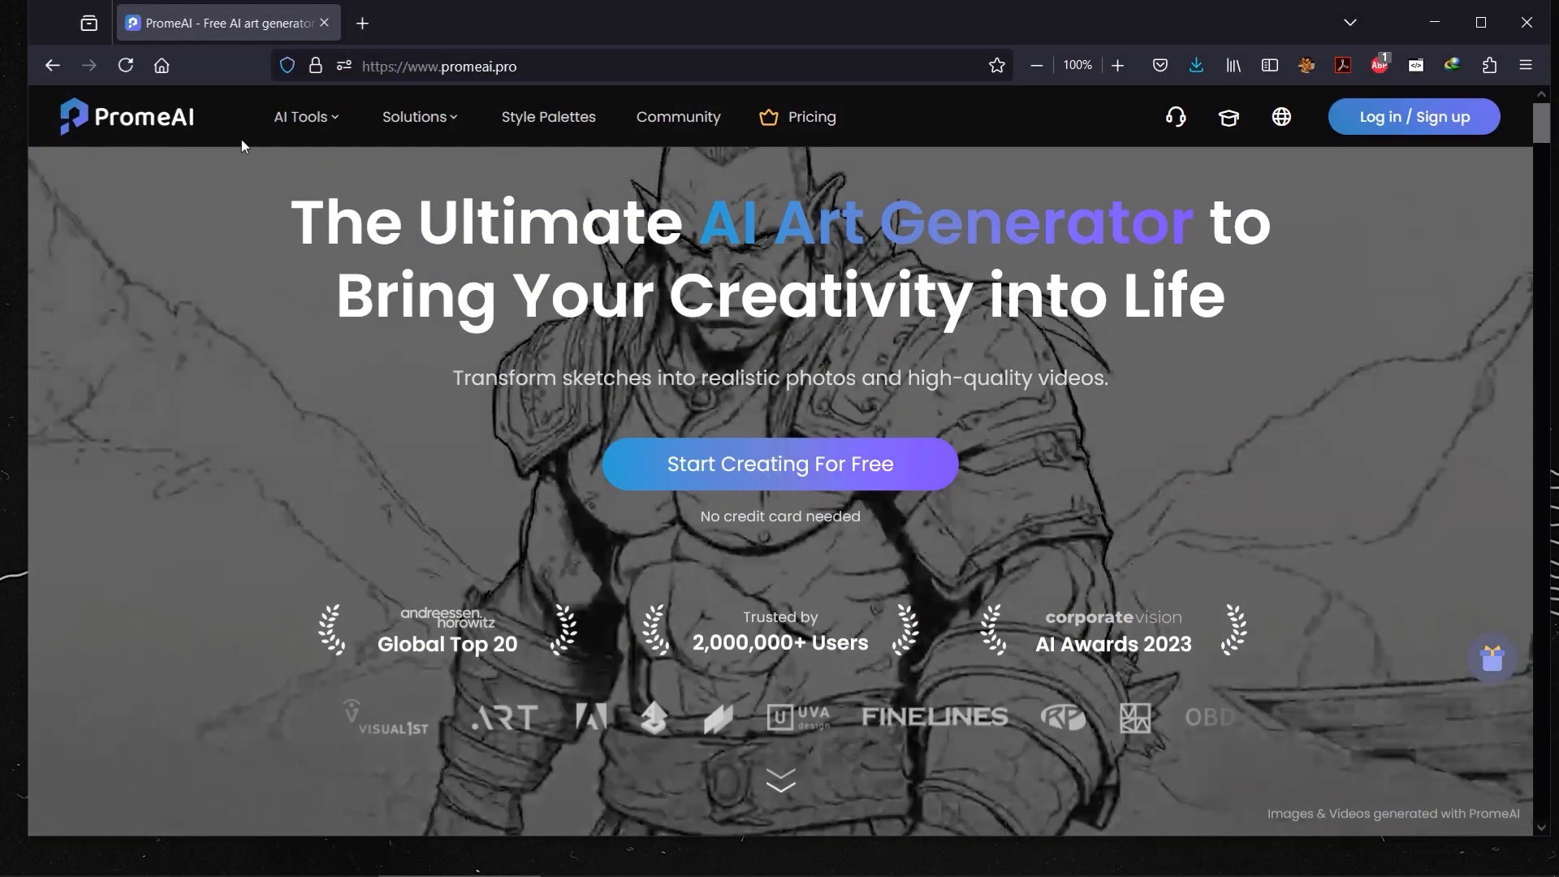
Log in to PromeAI using Continue with Google and the saved account
{"action": "scroll", "coordinate": [1201, 362], "scroll_direction": "down", "scroll_amount": 8}
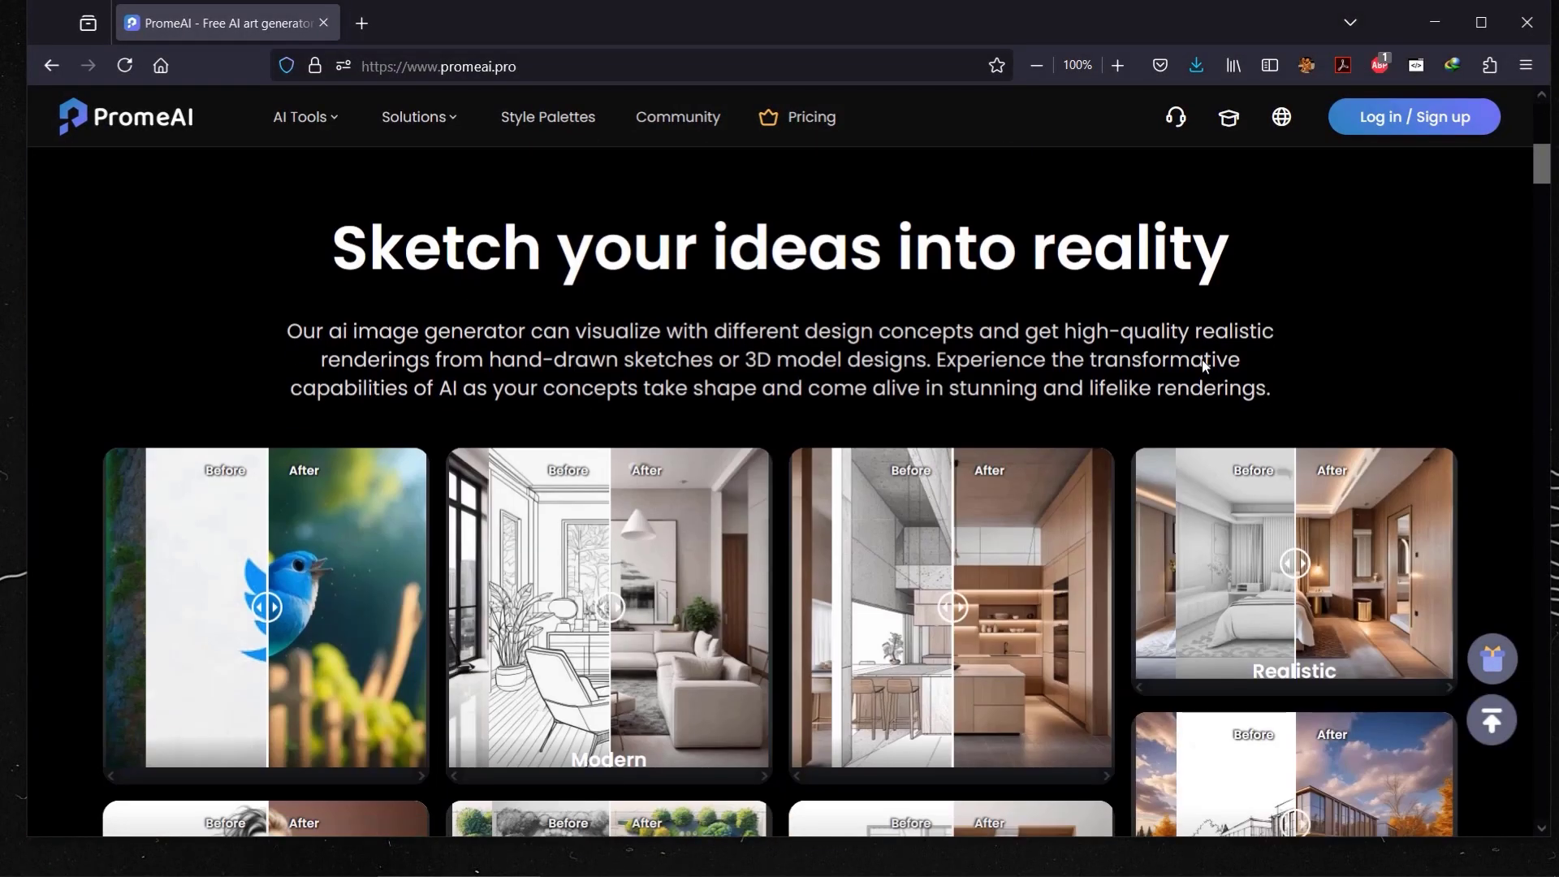
{"action": "scroll", "coordinate": [633, 352], "scroll_direction": "up", "scroll_amount": 8}
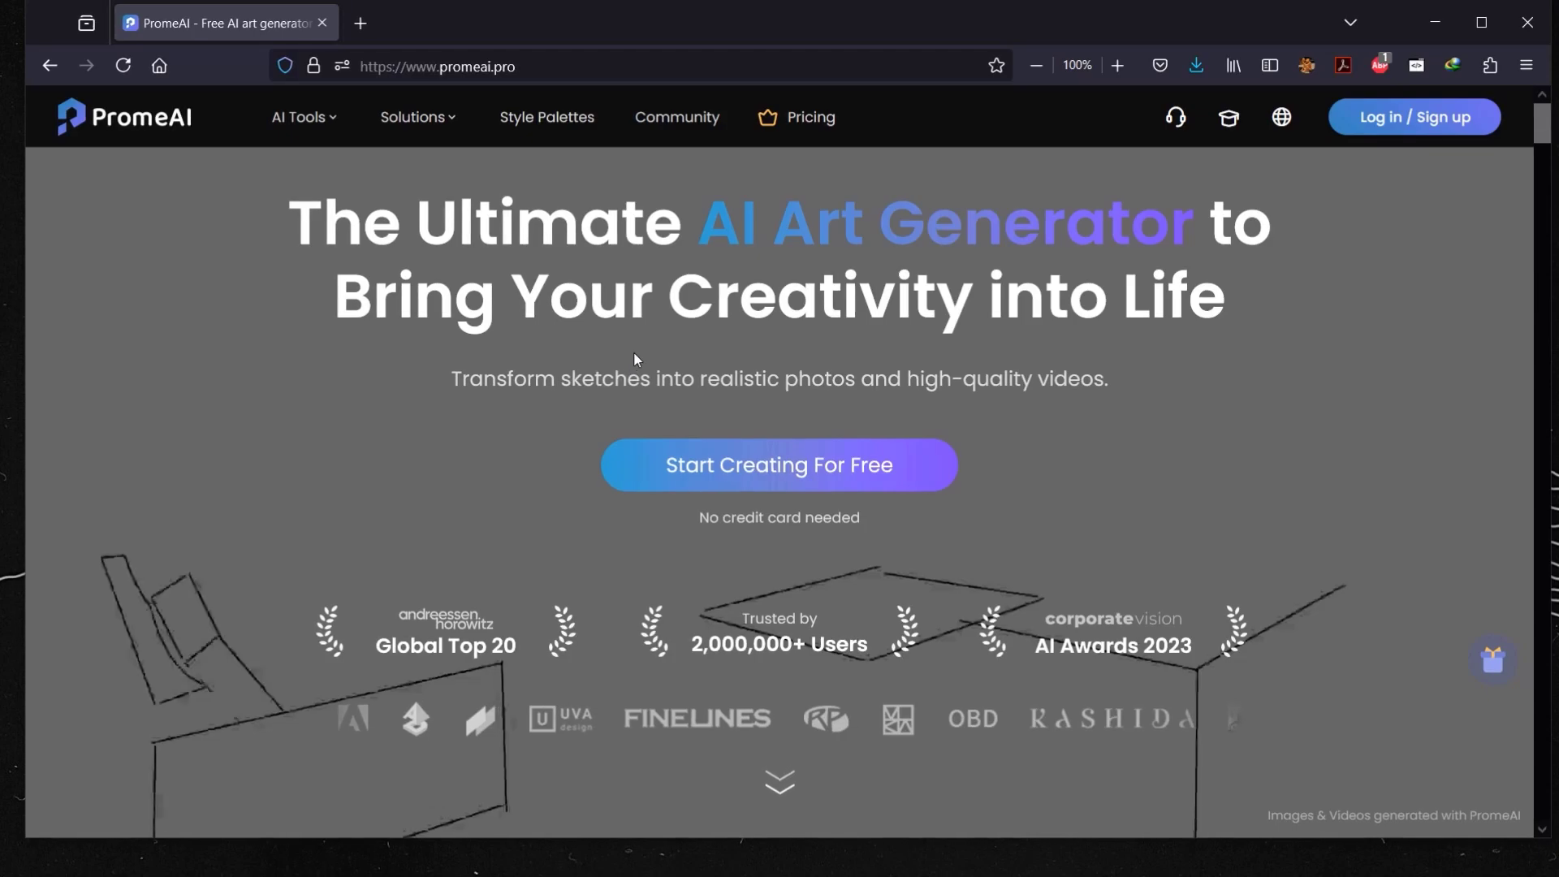
{"action": "scroll", "coordinate": [439, 418], "scroll_direction": "down", "scroll_amount": 10}
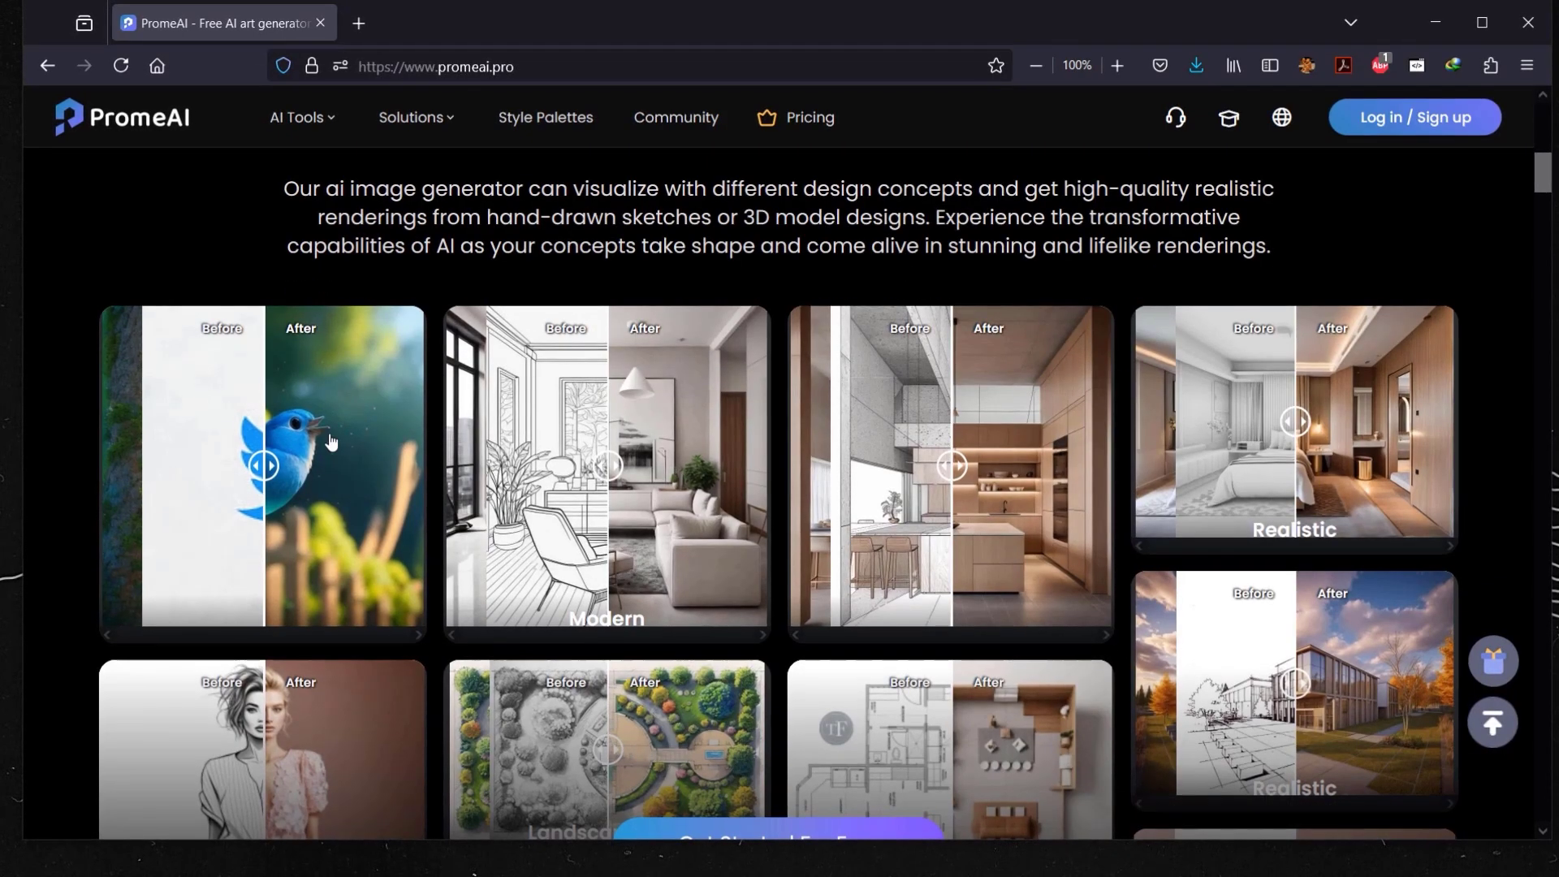
{"action": "scroll", "coordinate": [257, 443], "scroll_direction": "up", "scroll_amount": 5}
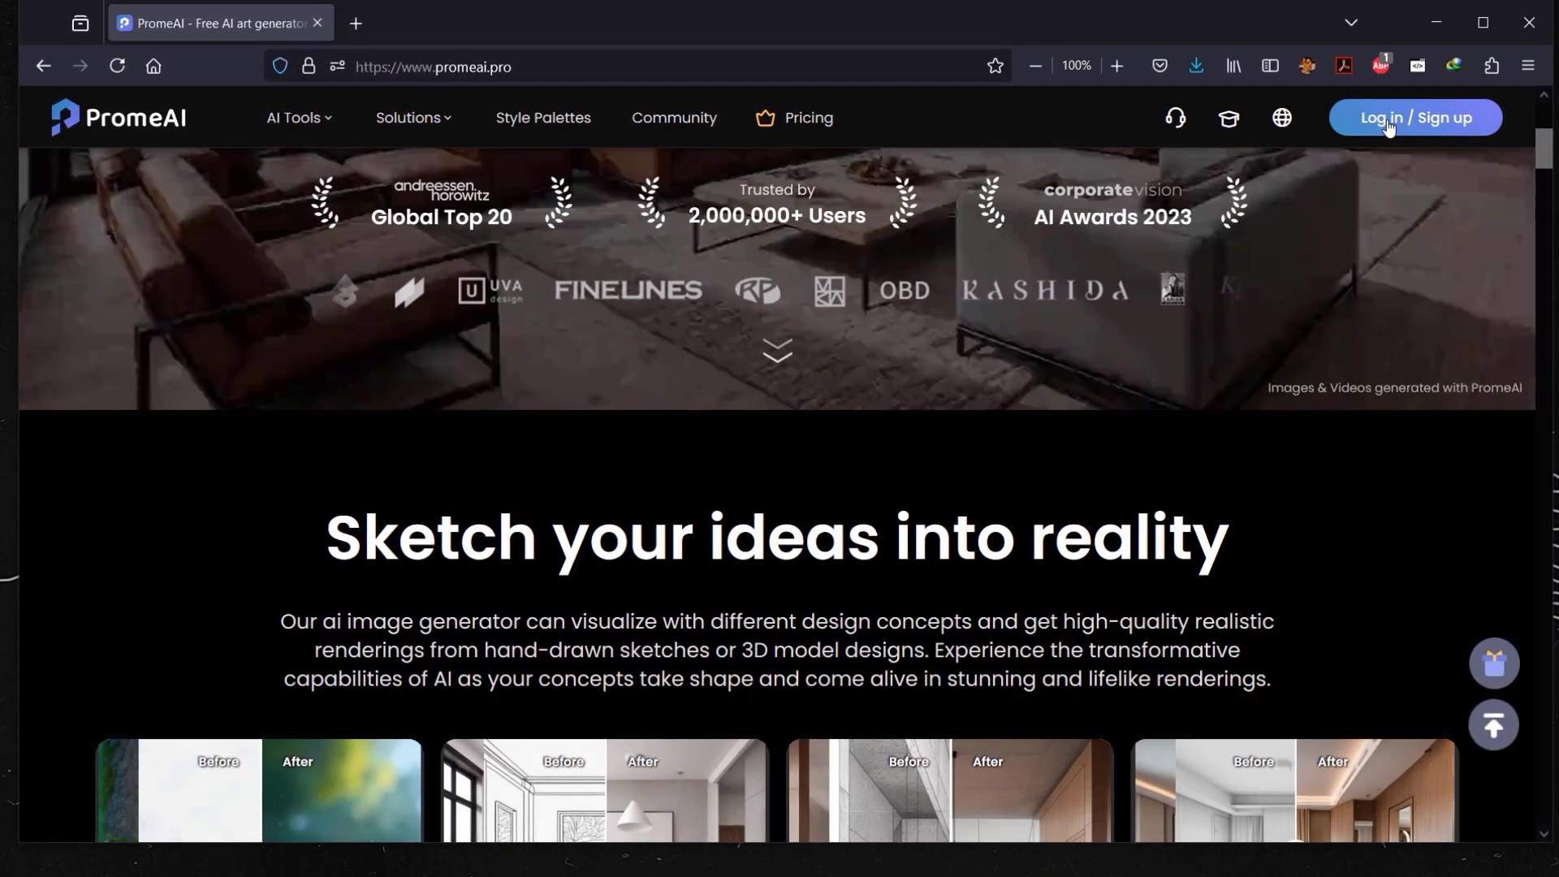
{"action": "left_click", "coordinate": [1375, 119]}
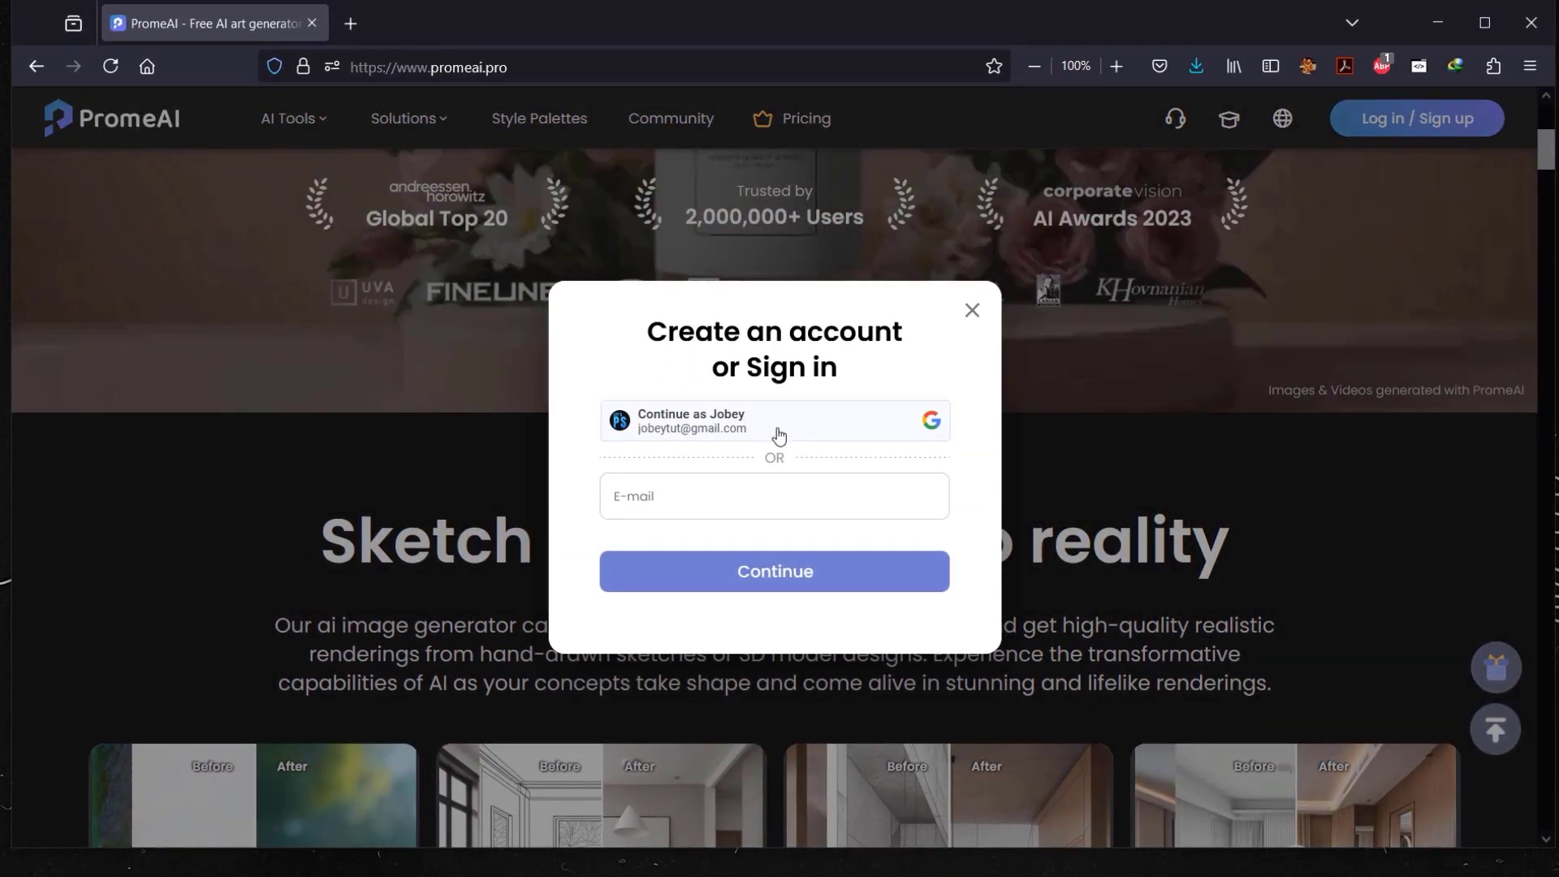
{"action": "left_click", "coordinate": [722, 421]}
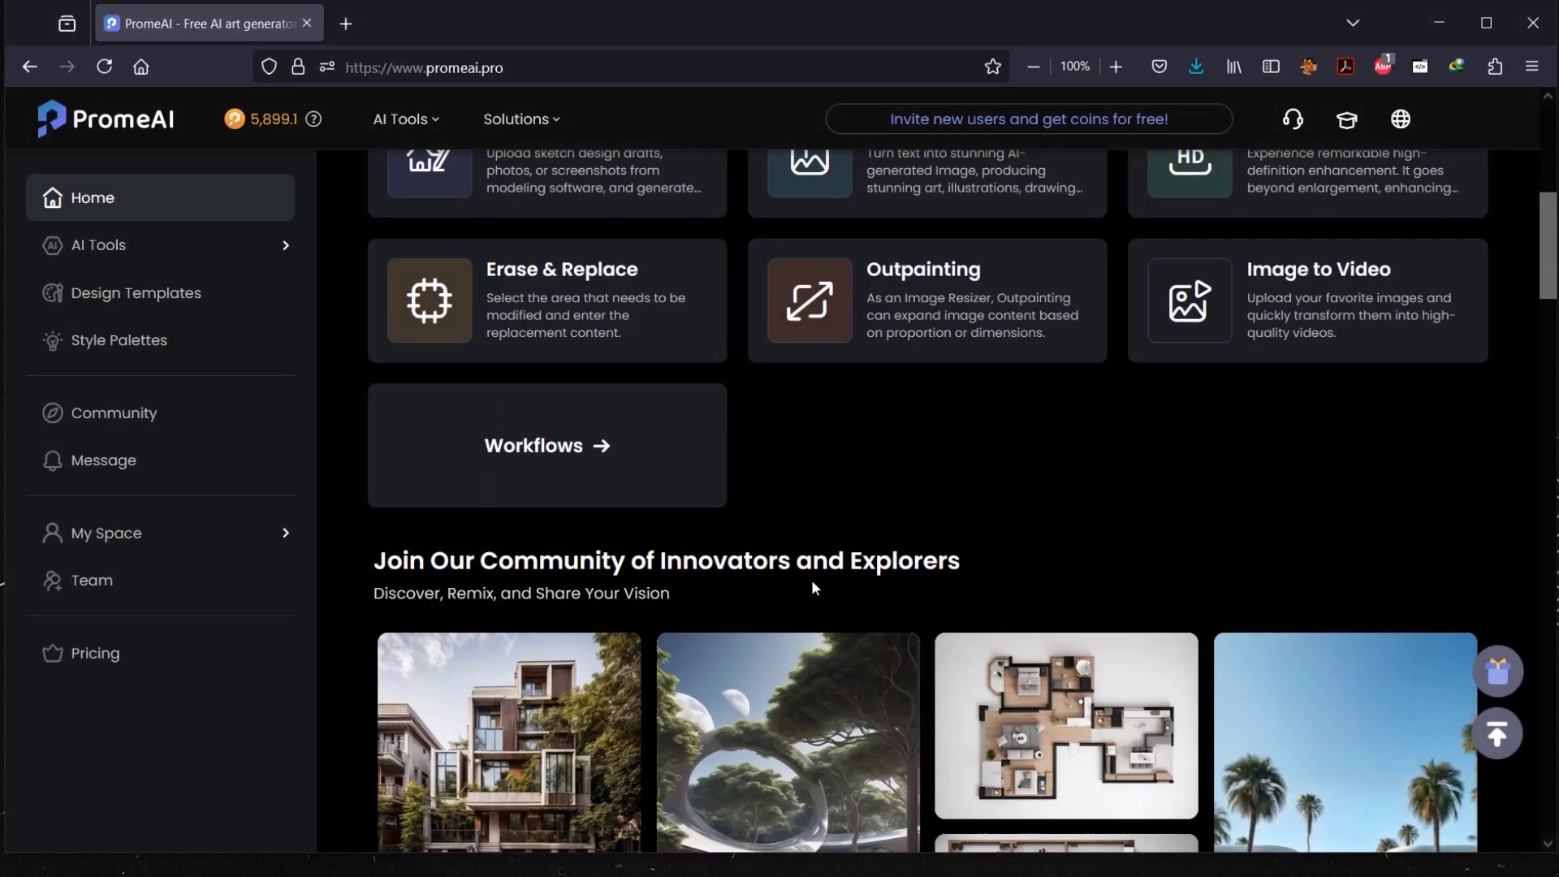
{"action": "scroll", "coordinate": [880, 487], "scroll_direction": "up", "scroll_amount": 7}
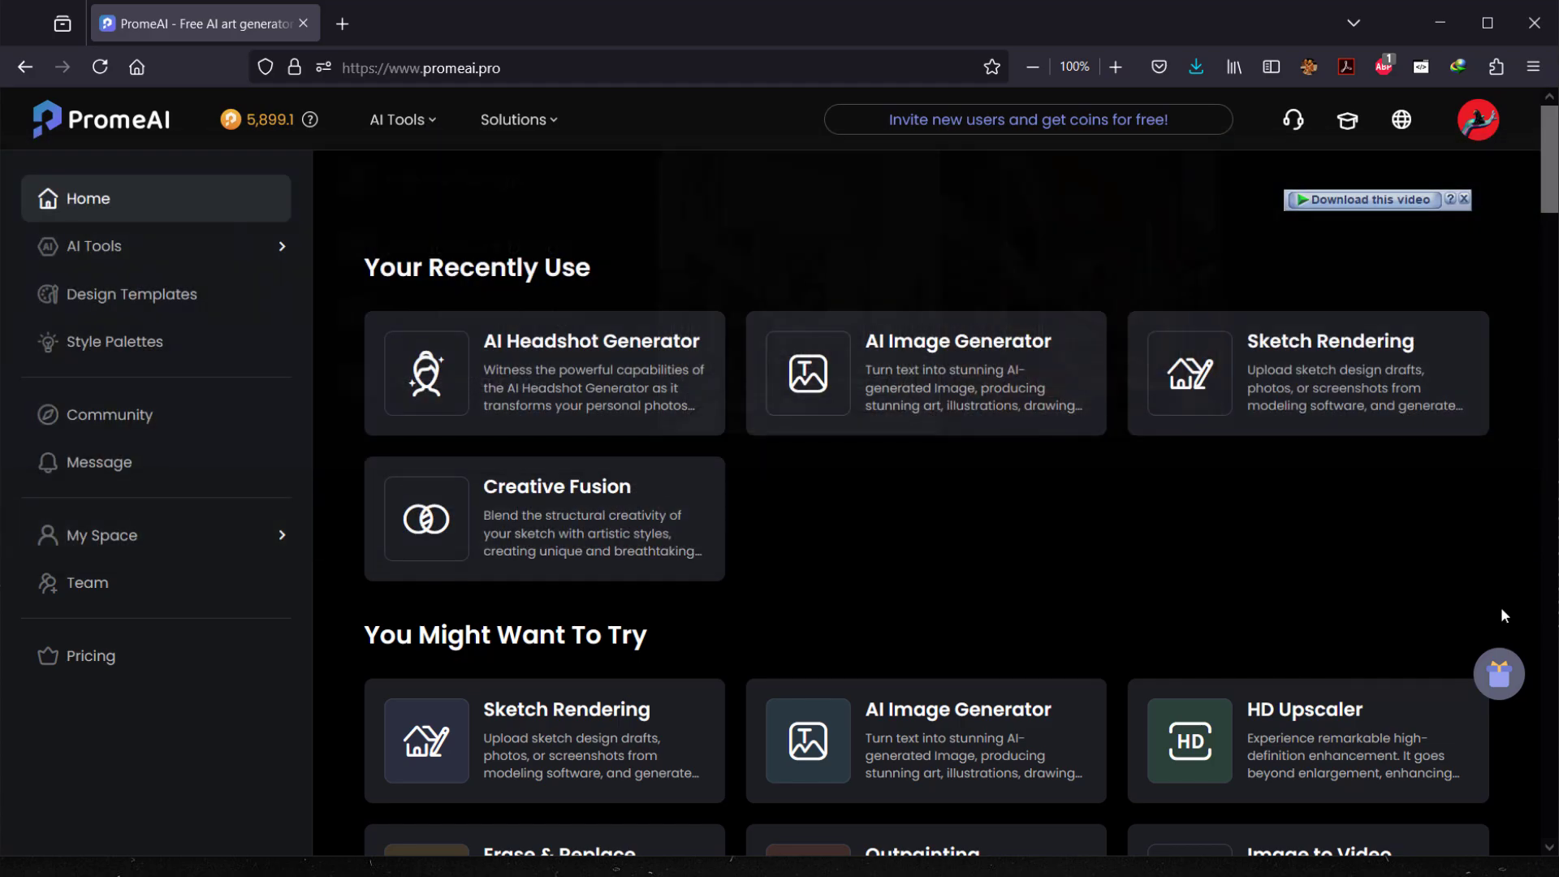
{"action": "scroll", "coordinate": [1501, 615], "scroll_direction": "down", "scroll_amount": 8}
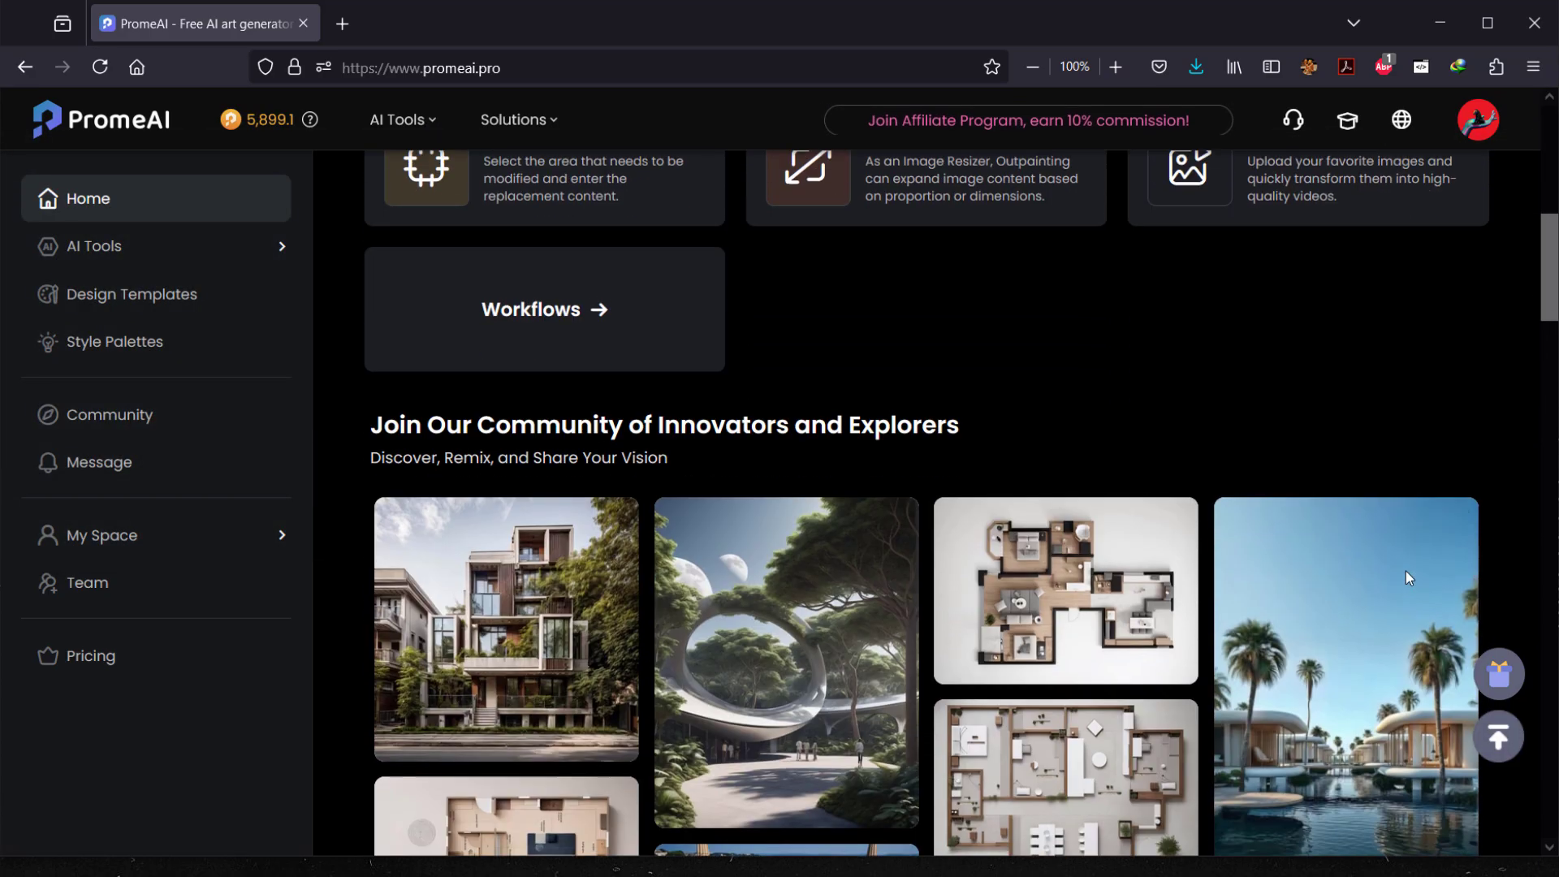
{"action": "scroll", "coordinate": [1408, 578], "scroll_direction": "down", "scroll_amount": 4}
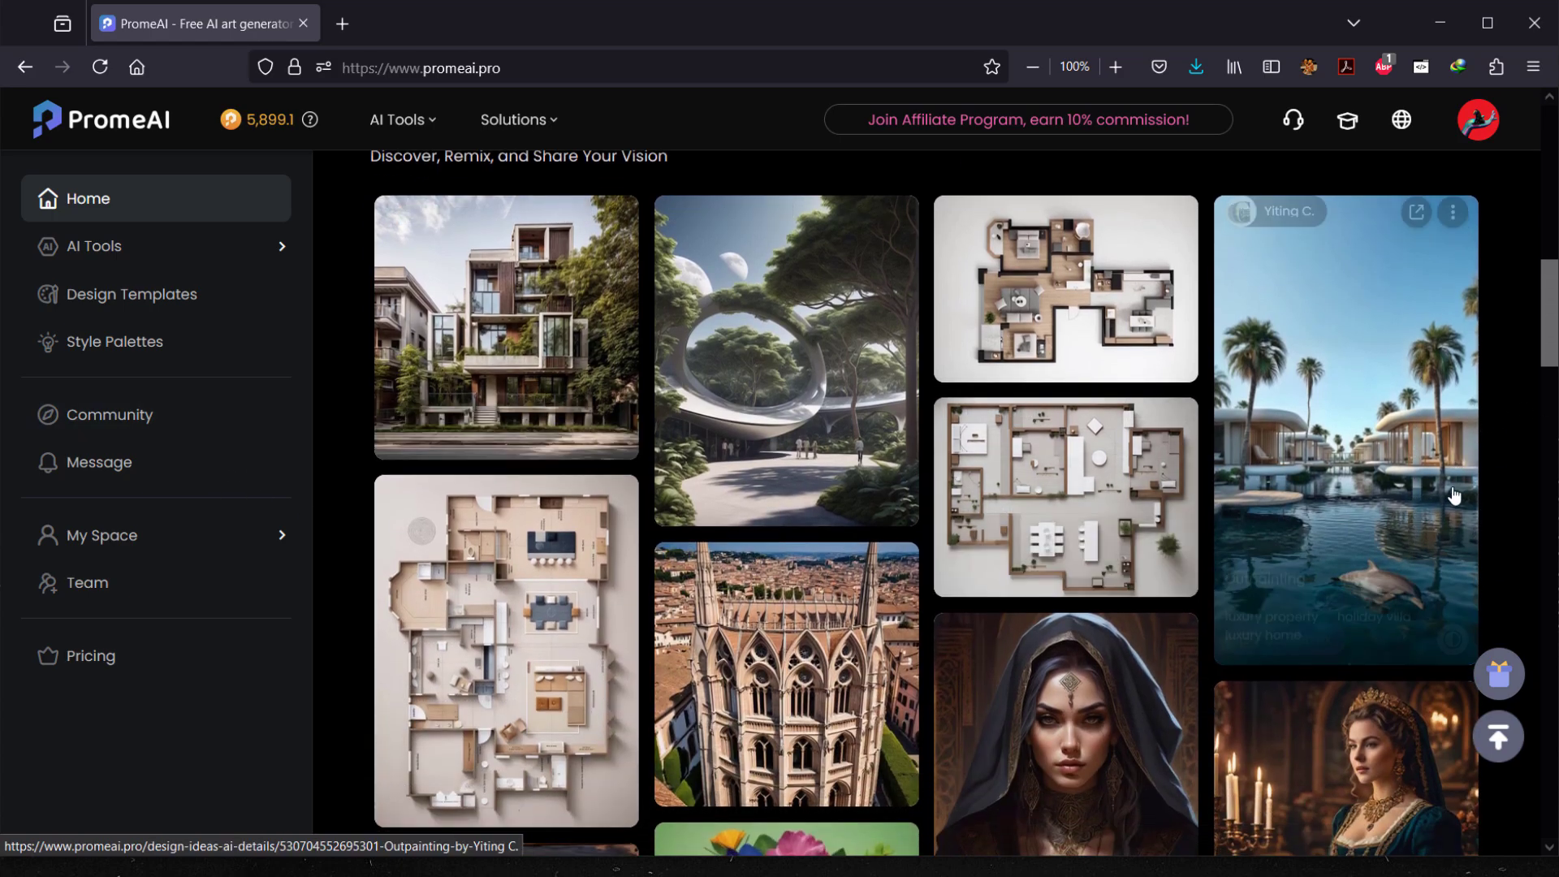
{"action": "scroll", "coordinate": [1218, 471], "scroll_direction": "up", "scroll_amount": 4}
{"action": "scroll", "coordinate": [1124, 533], "scroll_direction": "down", "scroll_amount": 2}
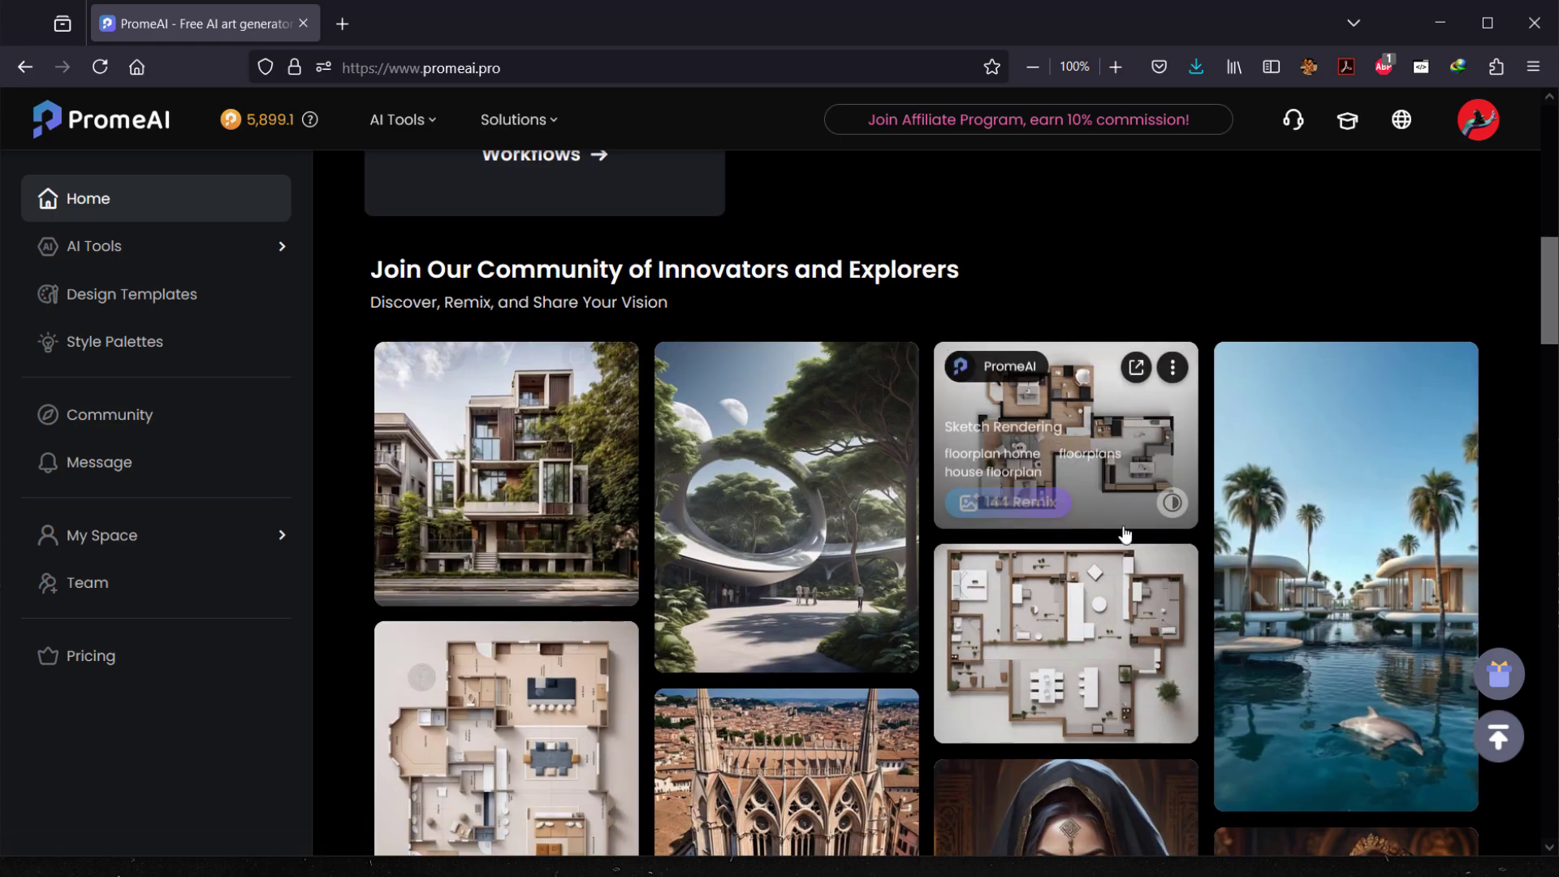
{"action": "scroll", "coordinate": [1124, 534], "scroll_direction": "down", "scroll_amount": 6}
{"action": "scroll", "coordinate": [1138, 533], "scroll_direction": "down", "scroll_amount": 2}
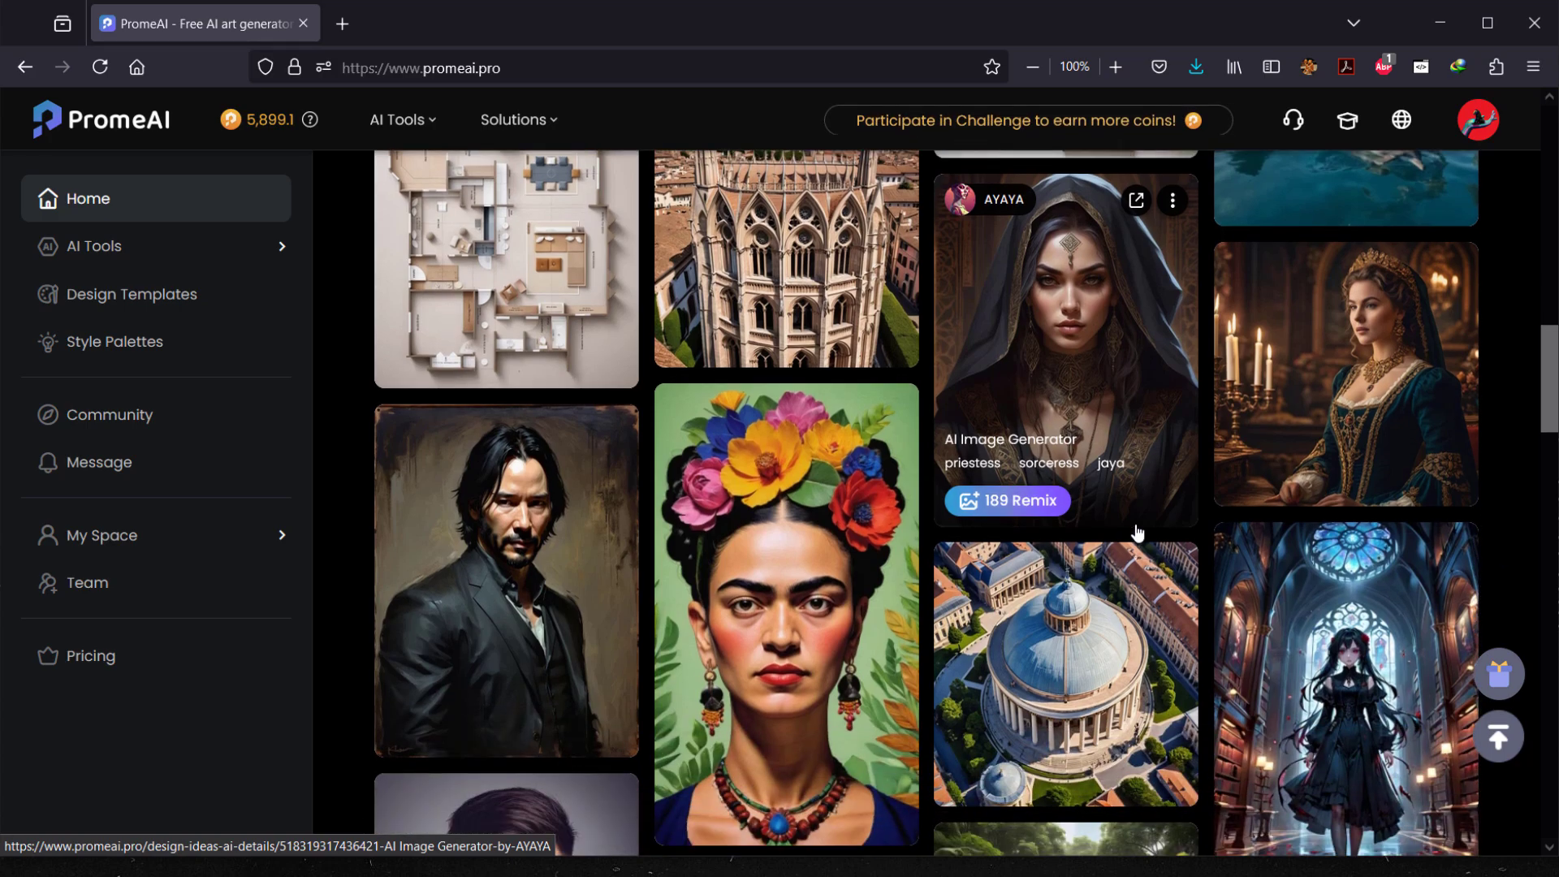
{"action": "scroll", "coordinate": [1138, 533], "scroll_direction": "down", "scroll_amount": 3}
{"action": "scroll", "coordinate": [664, 473], "scroll_direction": "down", "scroll_amount": 3}
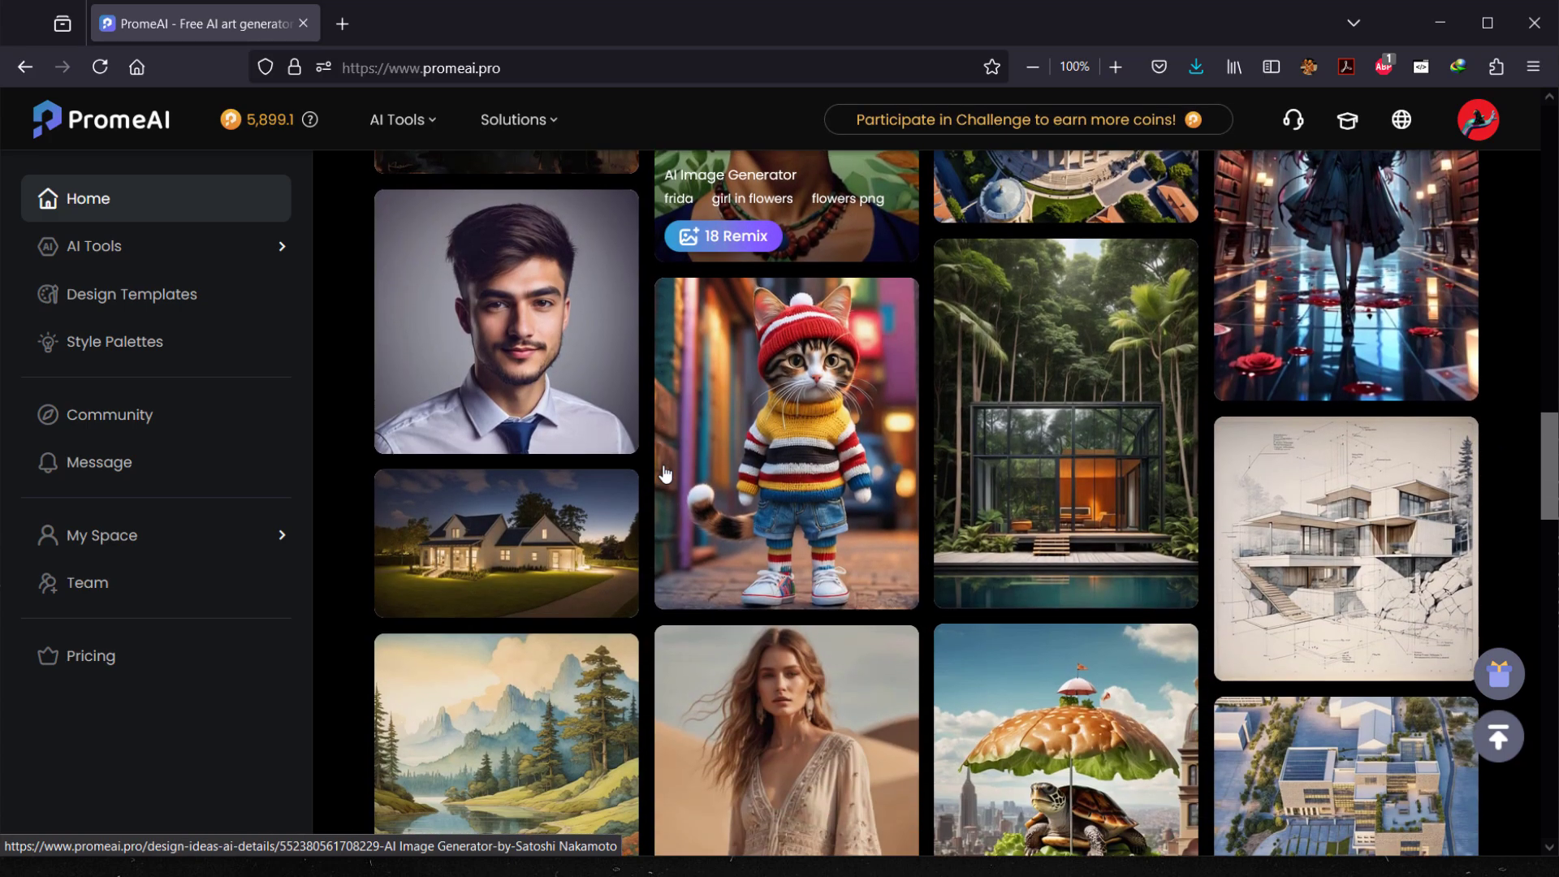
{"action": "scroll", "coordinate": [1503, 525], "scroll_direction": "down", "scroll_amount": 2}
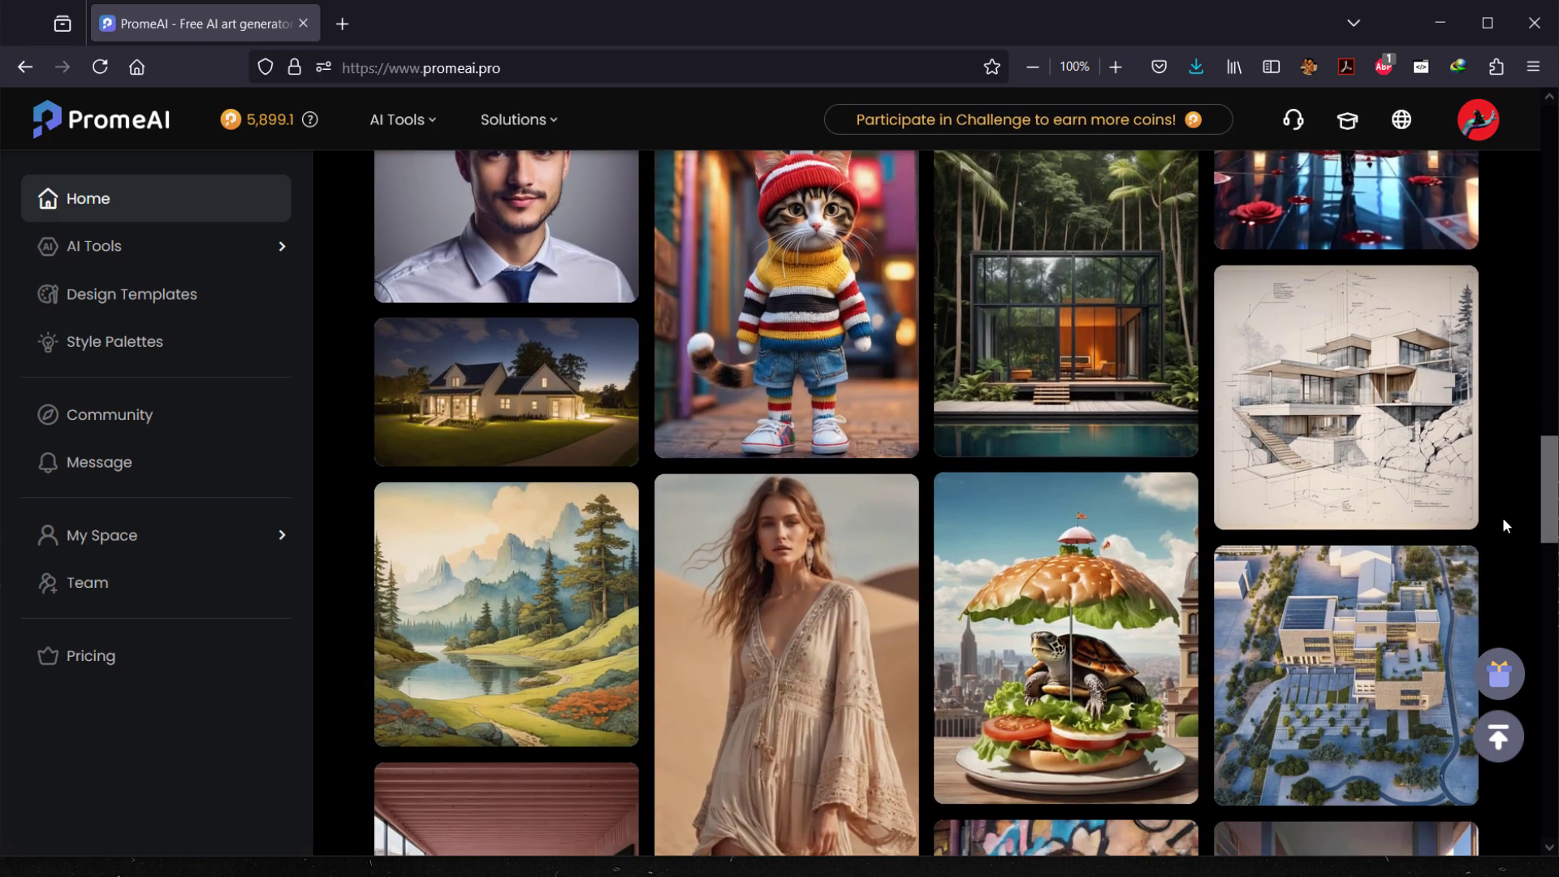
{"action": "scroll", "coordinate": [1503, 526], "scroll_direction": "down", "scroll_amount": 2}
{"action": "scroll", "coordinate": [1502, 525], "scroll_direction": "up", "scroll_amount": 20}
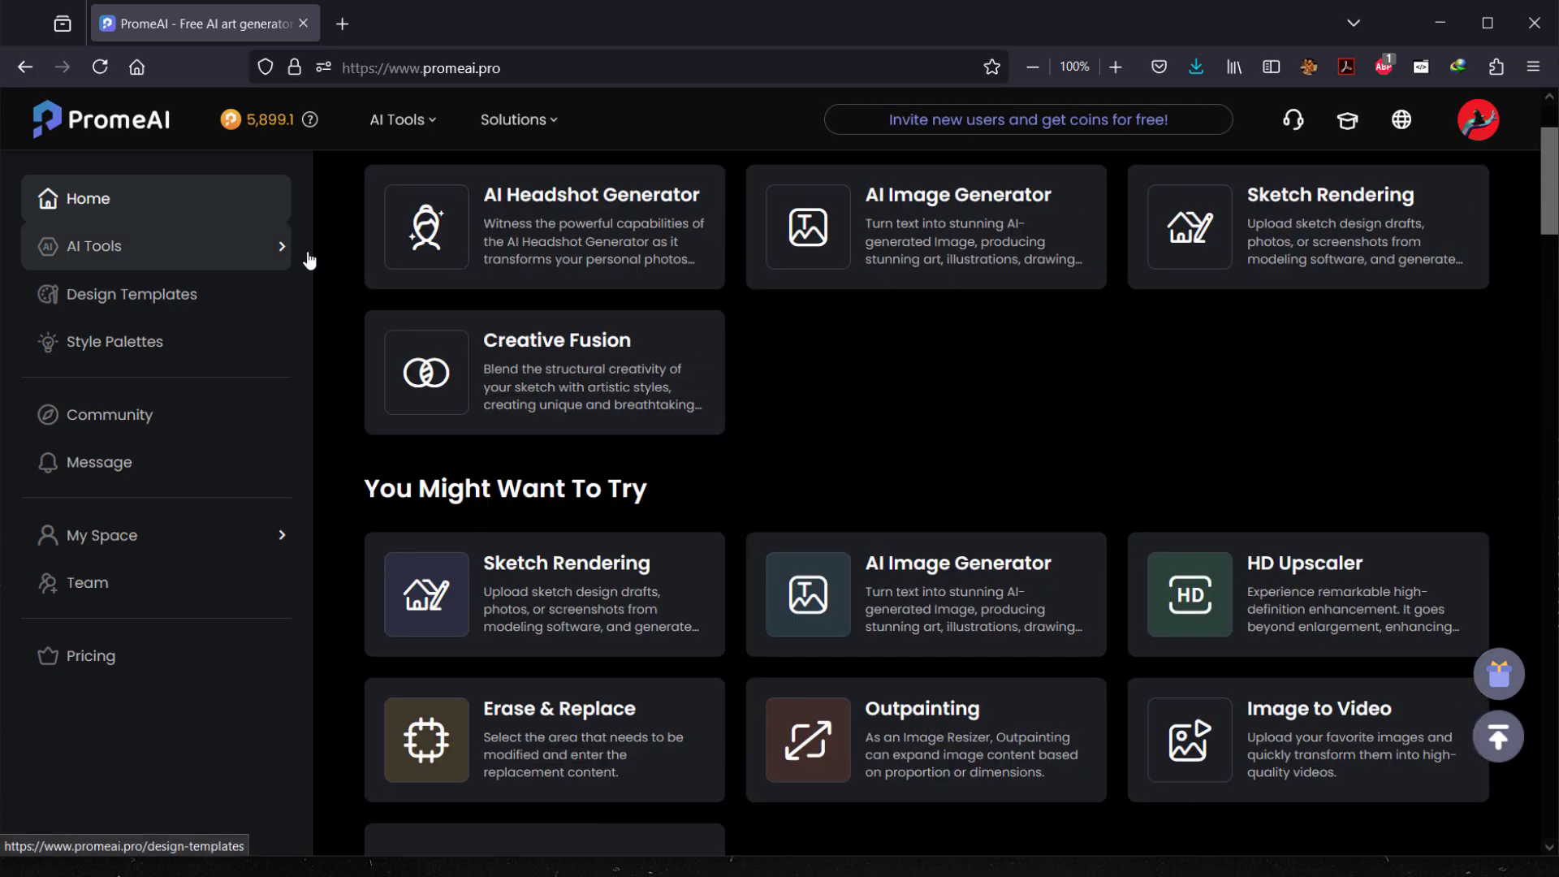
{"action": "scroll", "coordinate": [1255, 440], "scroll_direction": "up", "scroll_amount": 2}
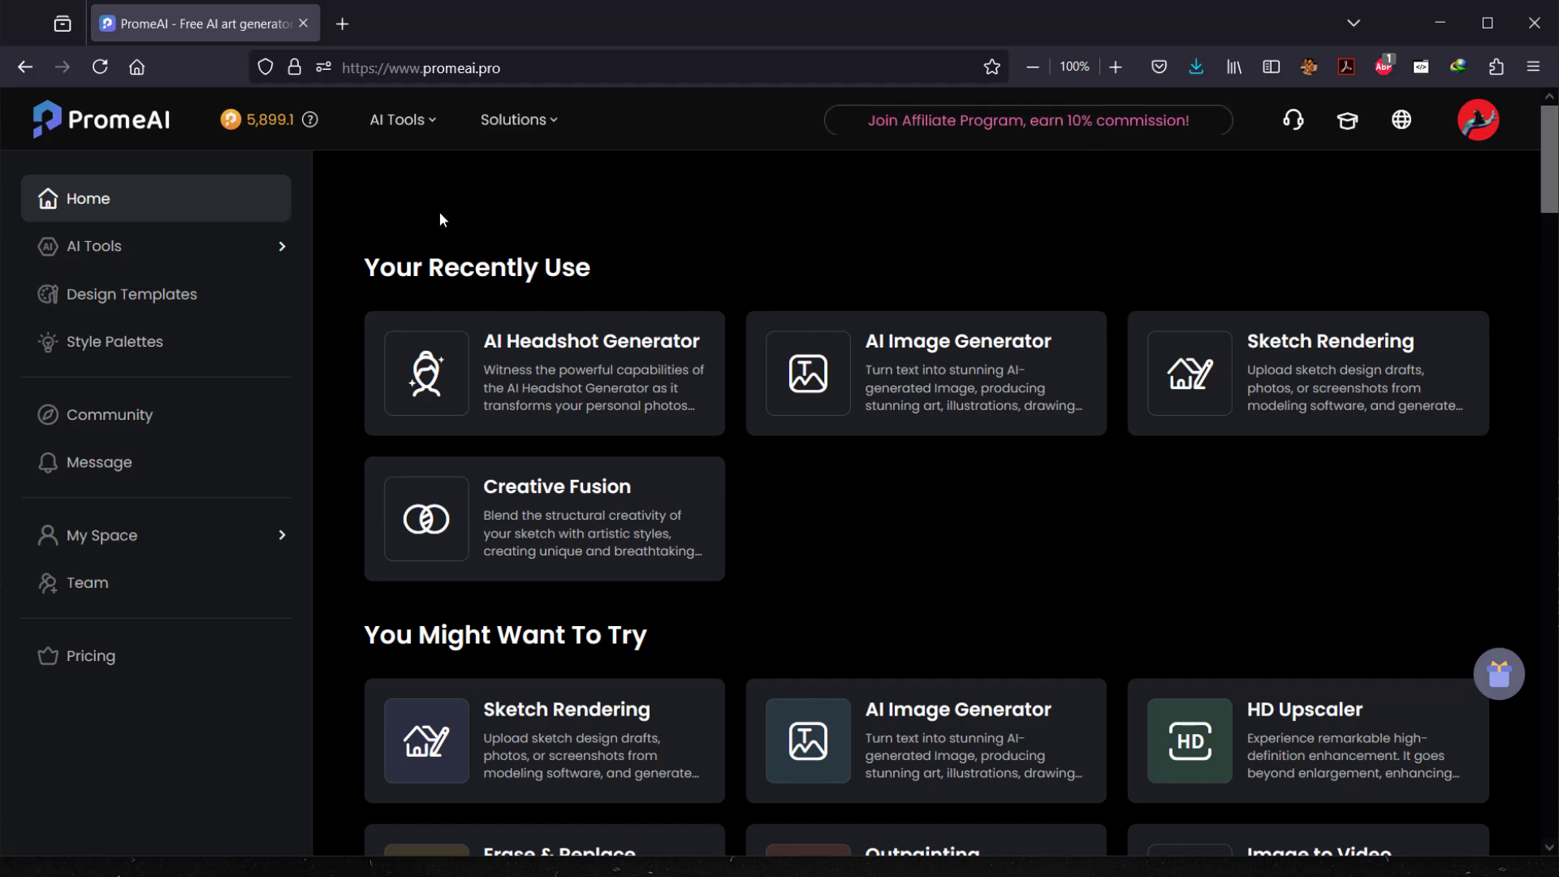
Go to View all AI Tools and browse down to the Generation Tools list
{"action": "mouse_move", "coordinate": [420, 128]}
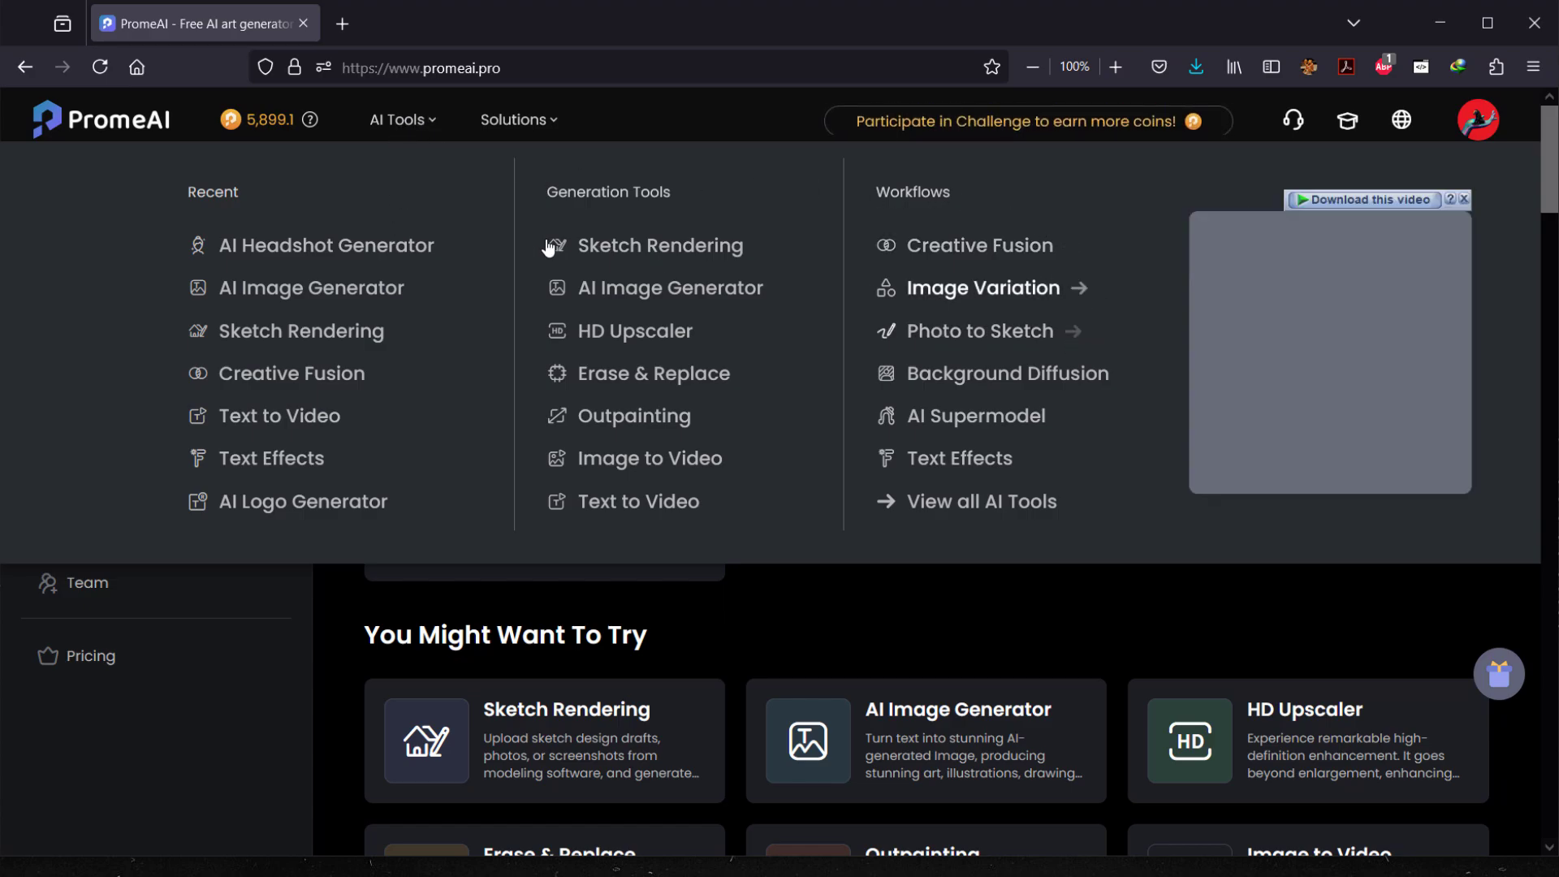
{"action": "left_click", "coordinate": [1006, 510]}
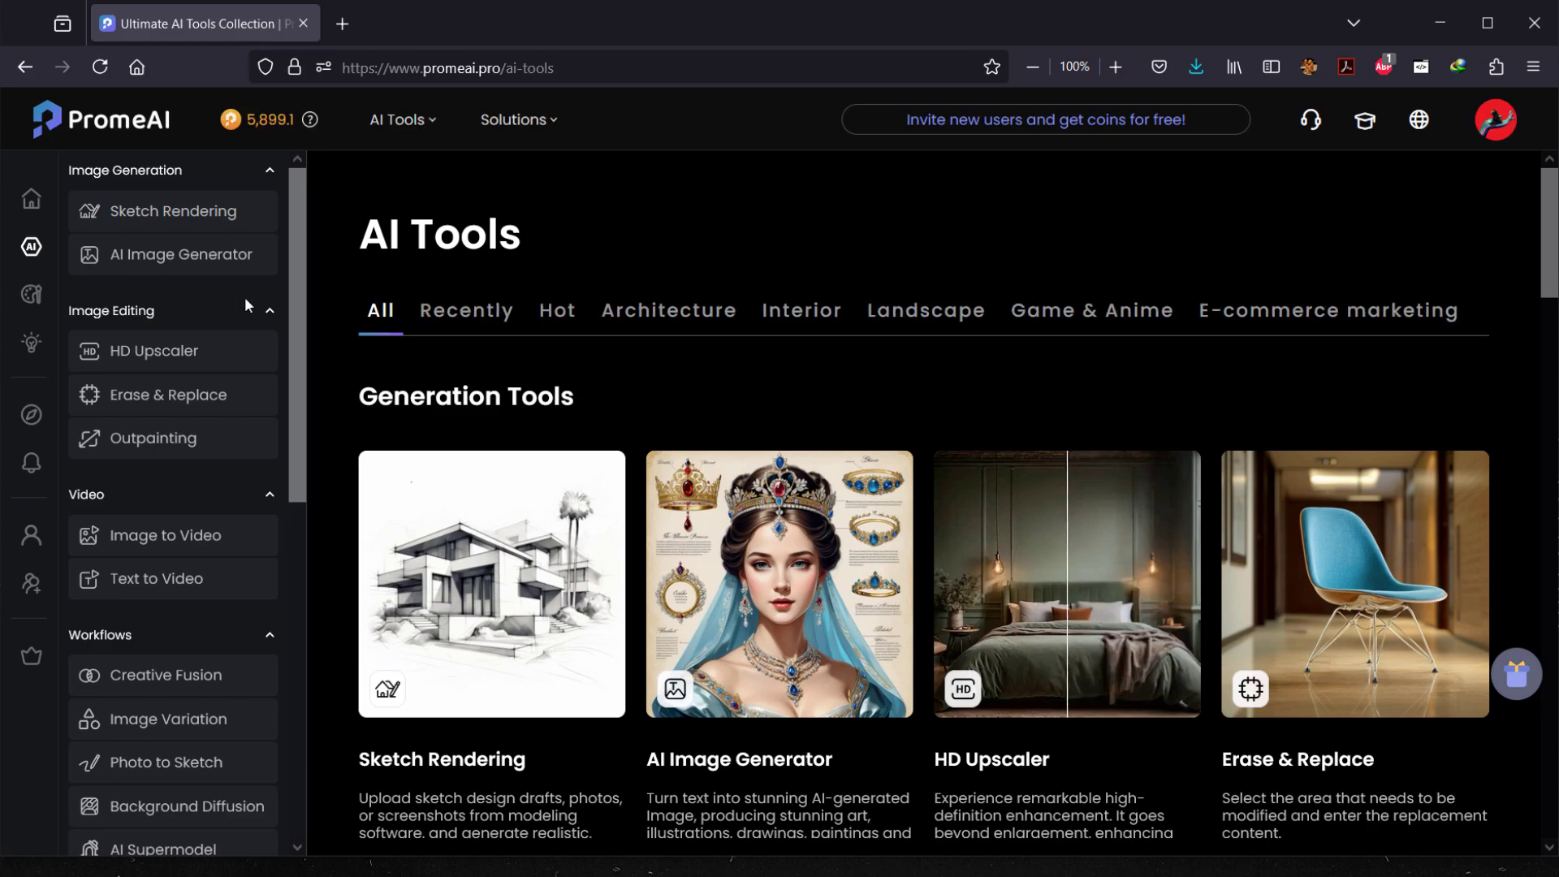
{"action": "scroll", "coordinate": [268, 406], "scroll_direction": "down", "scroll_amount": 2}
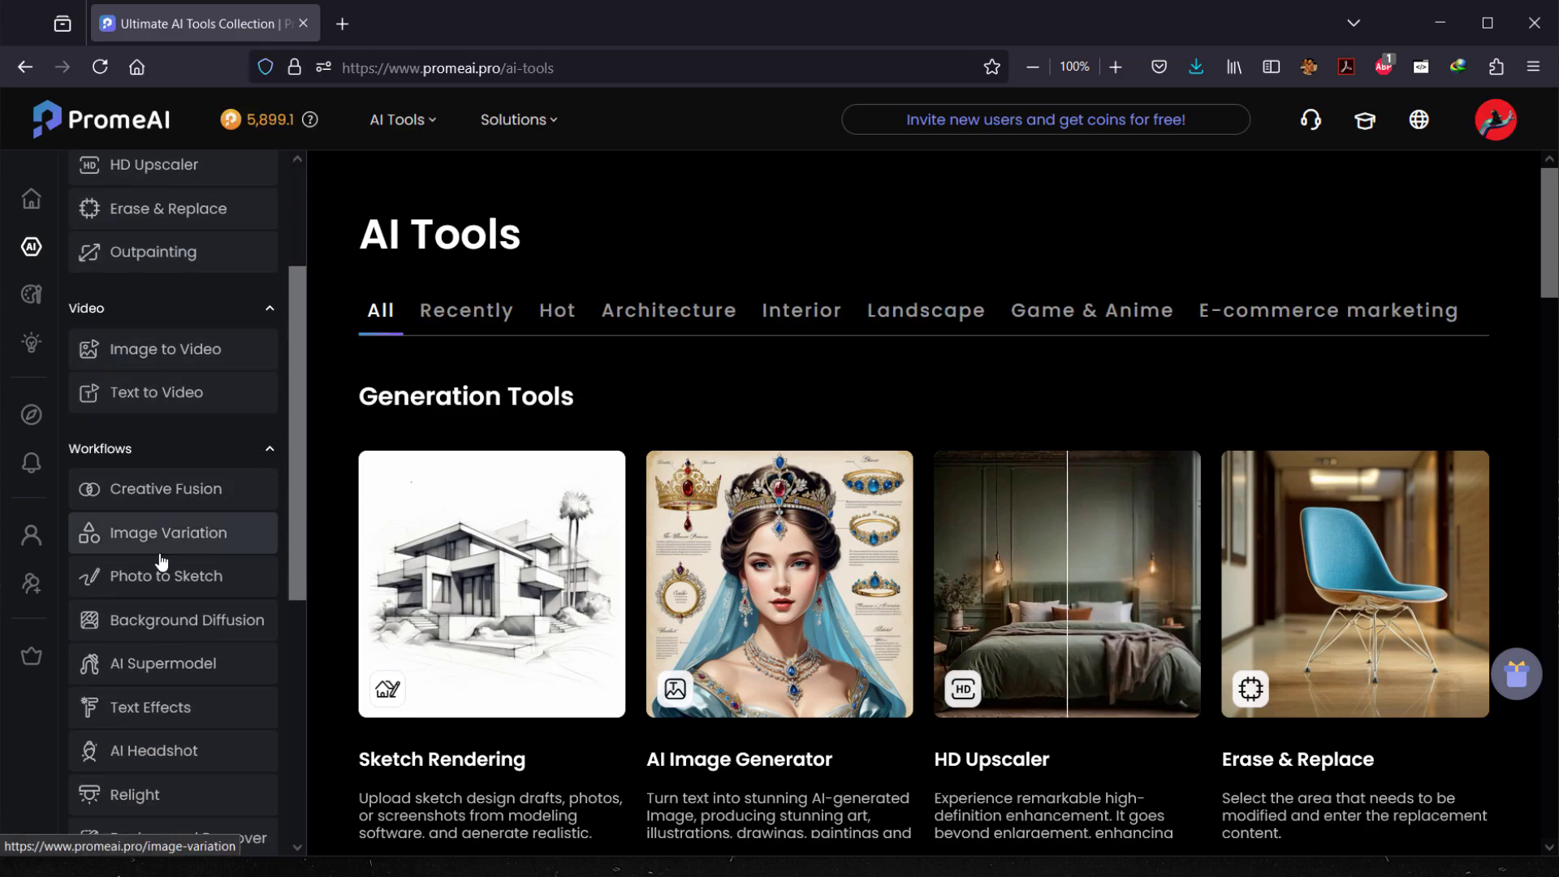
{"action": "mouse_move", "coordinate": [524, 643]}
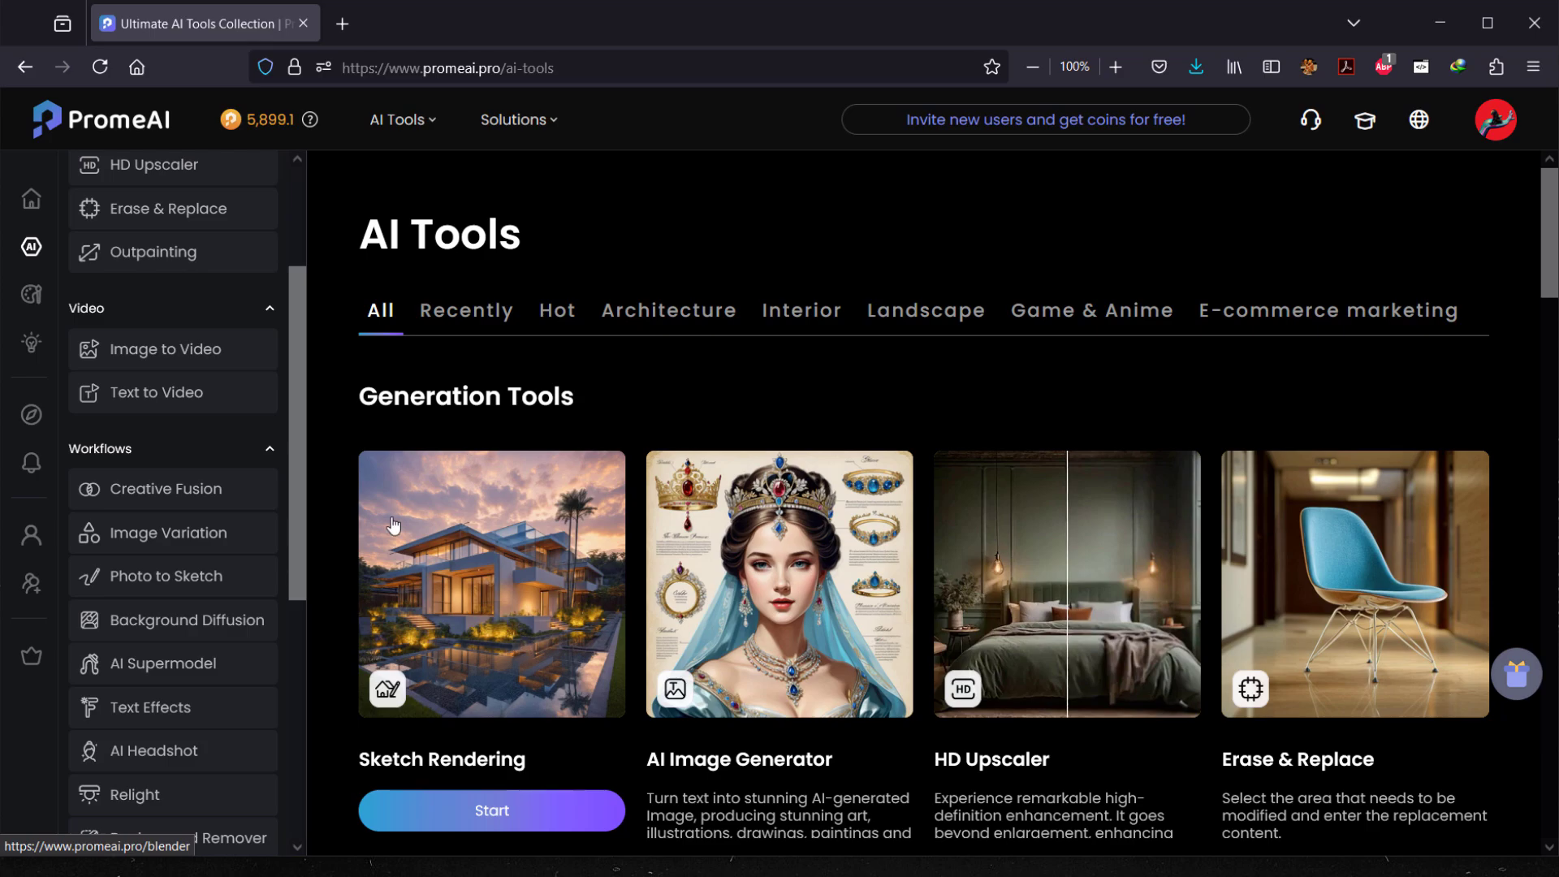
{"action": "scroll", "coordinate": [524, 578], "scroll_direction": "down", "scroll_amount": 2}
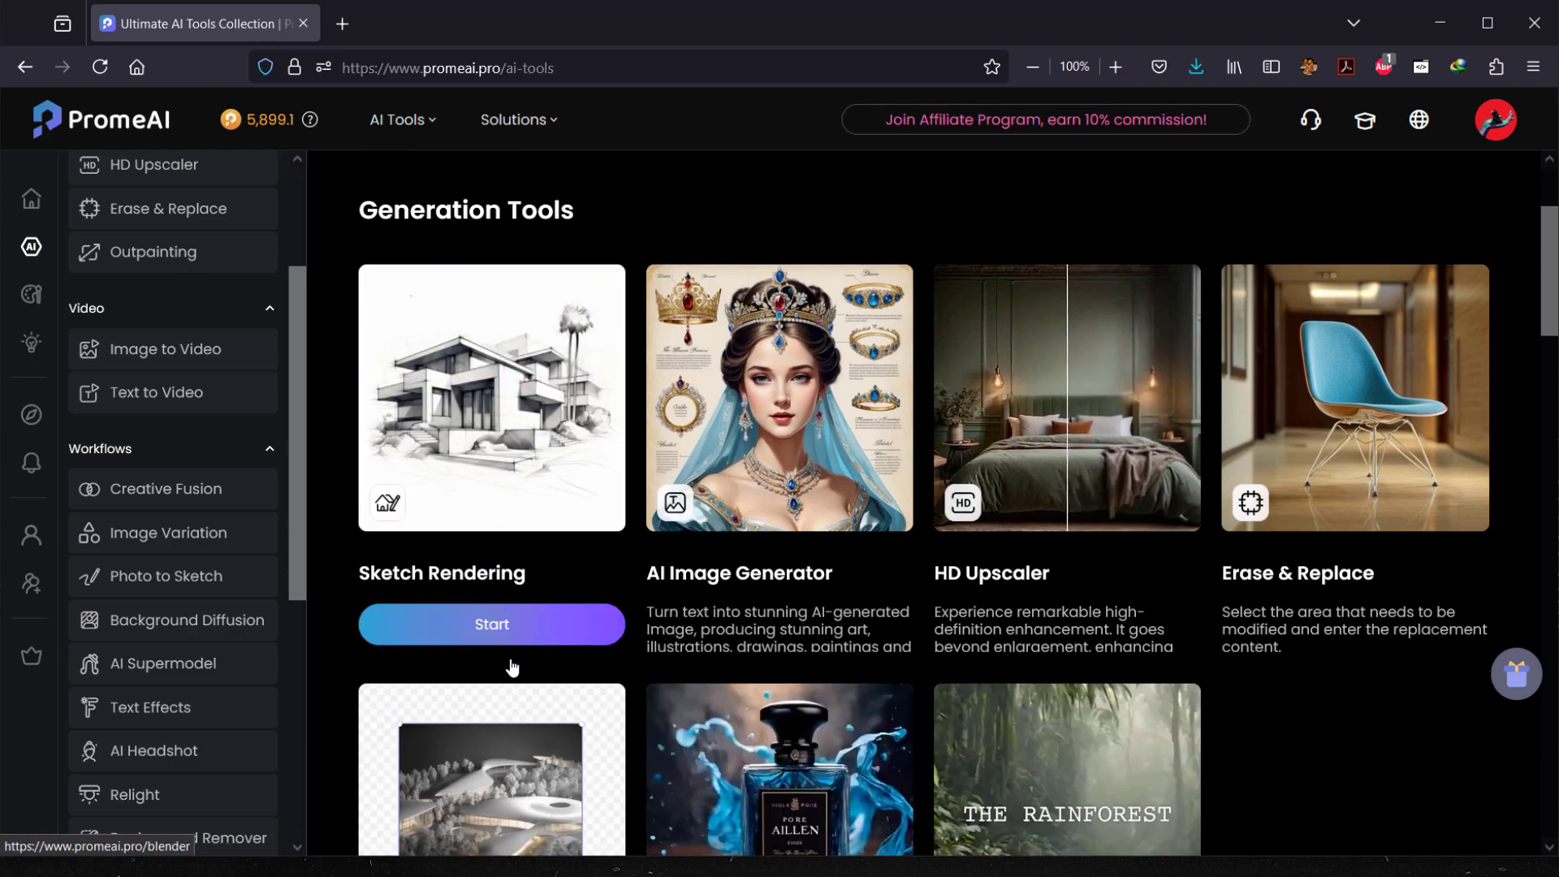
Start Sketch Rendering and upload Architectur.JPG as the input image
{"action": "left_click", "coordinate": [497, 631]}
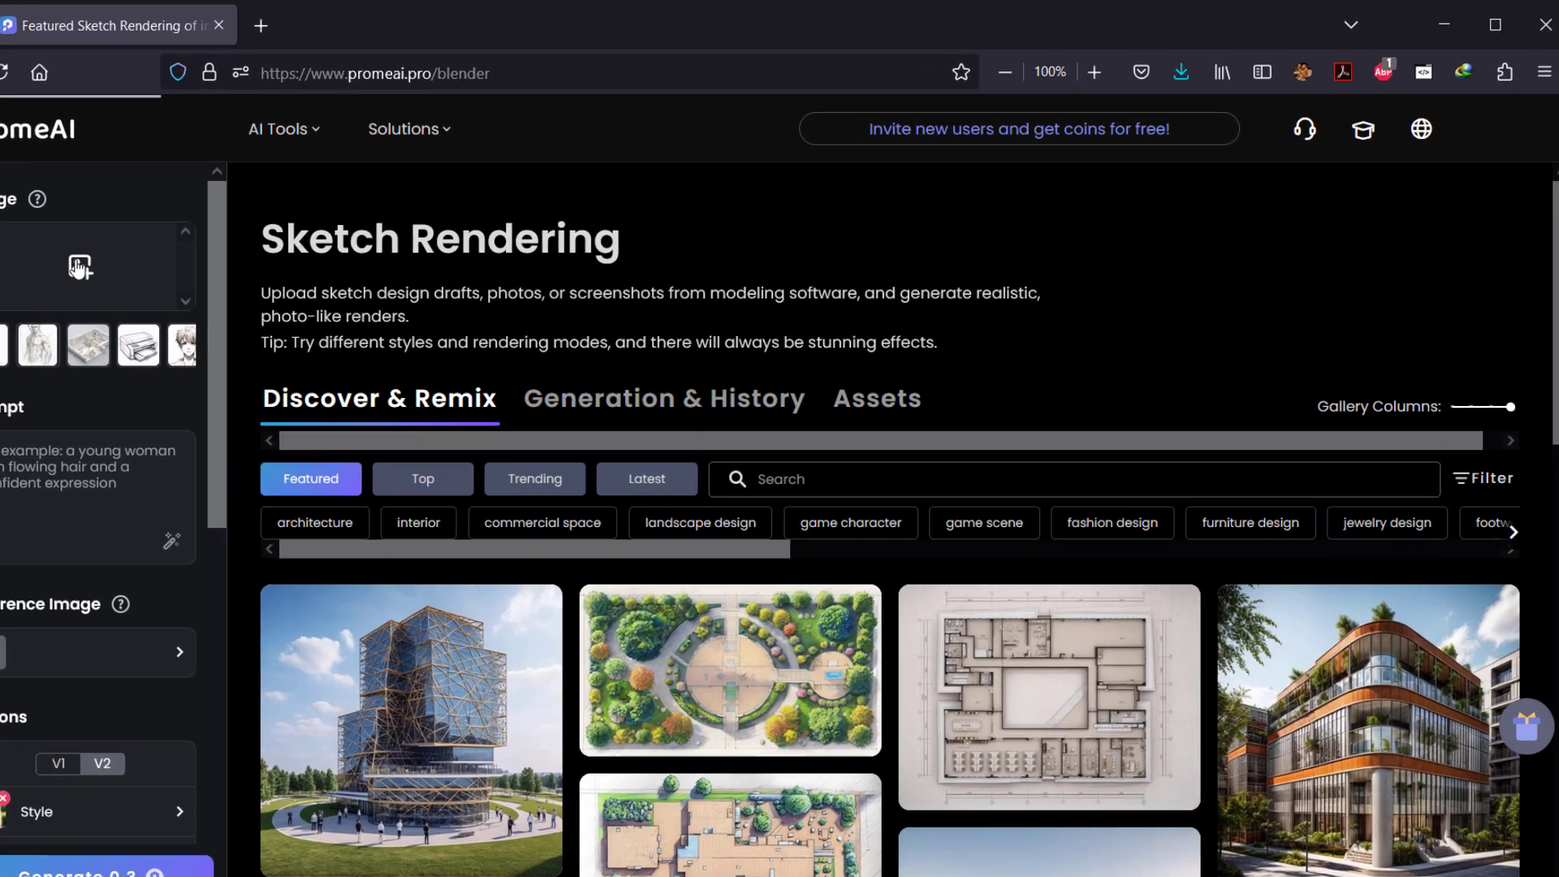
{"action": "left_click", "coordinate": [173, 247]}
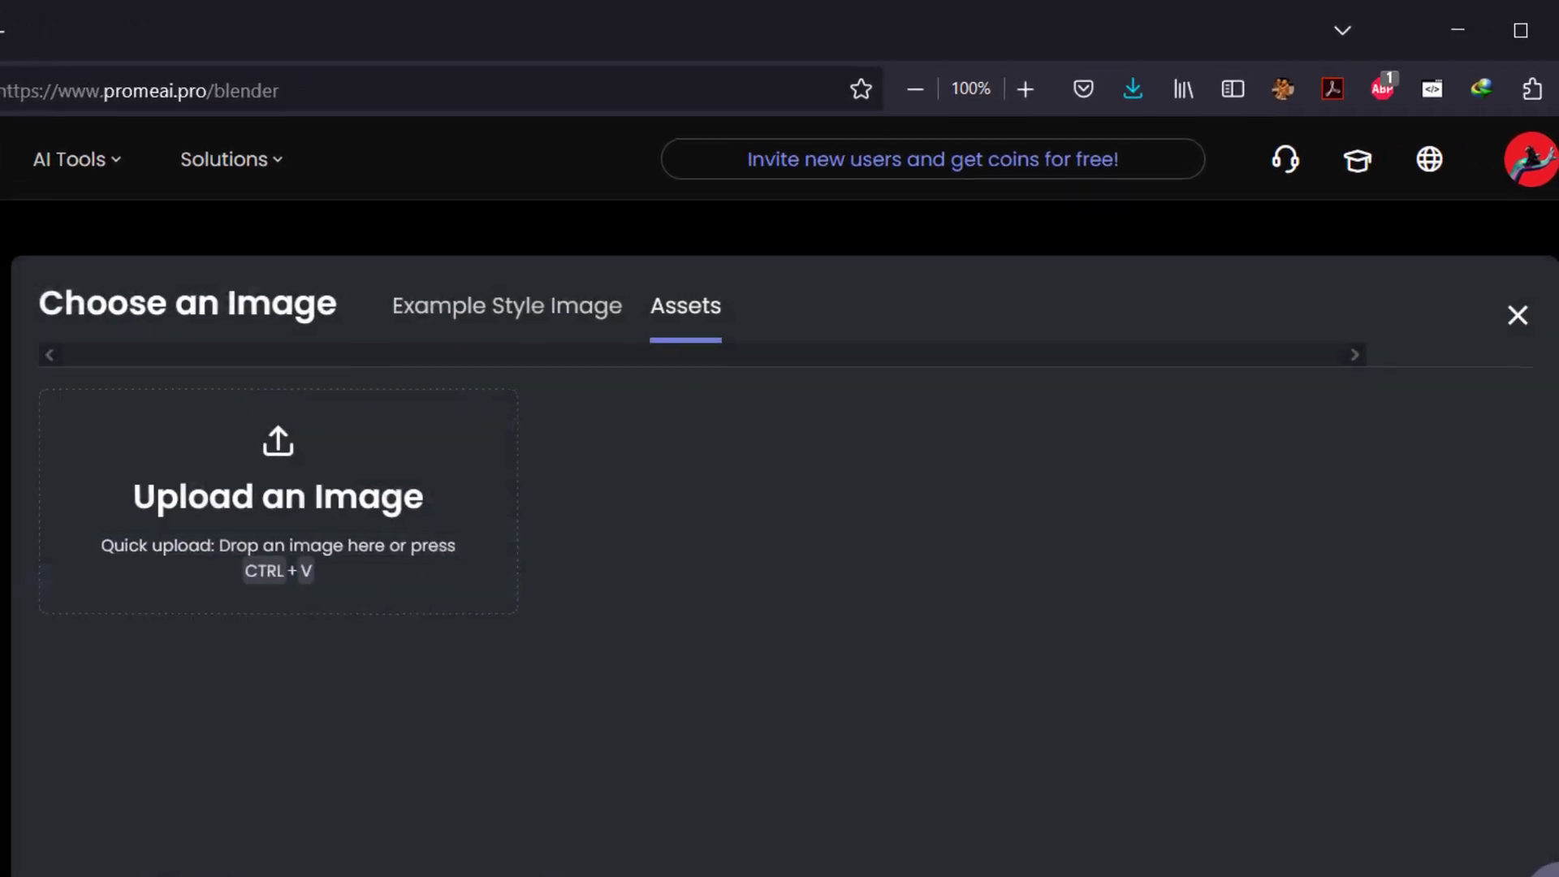
{"action": "left_click", "coordinate": [305, 456]}
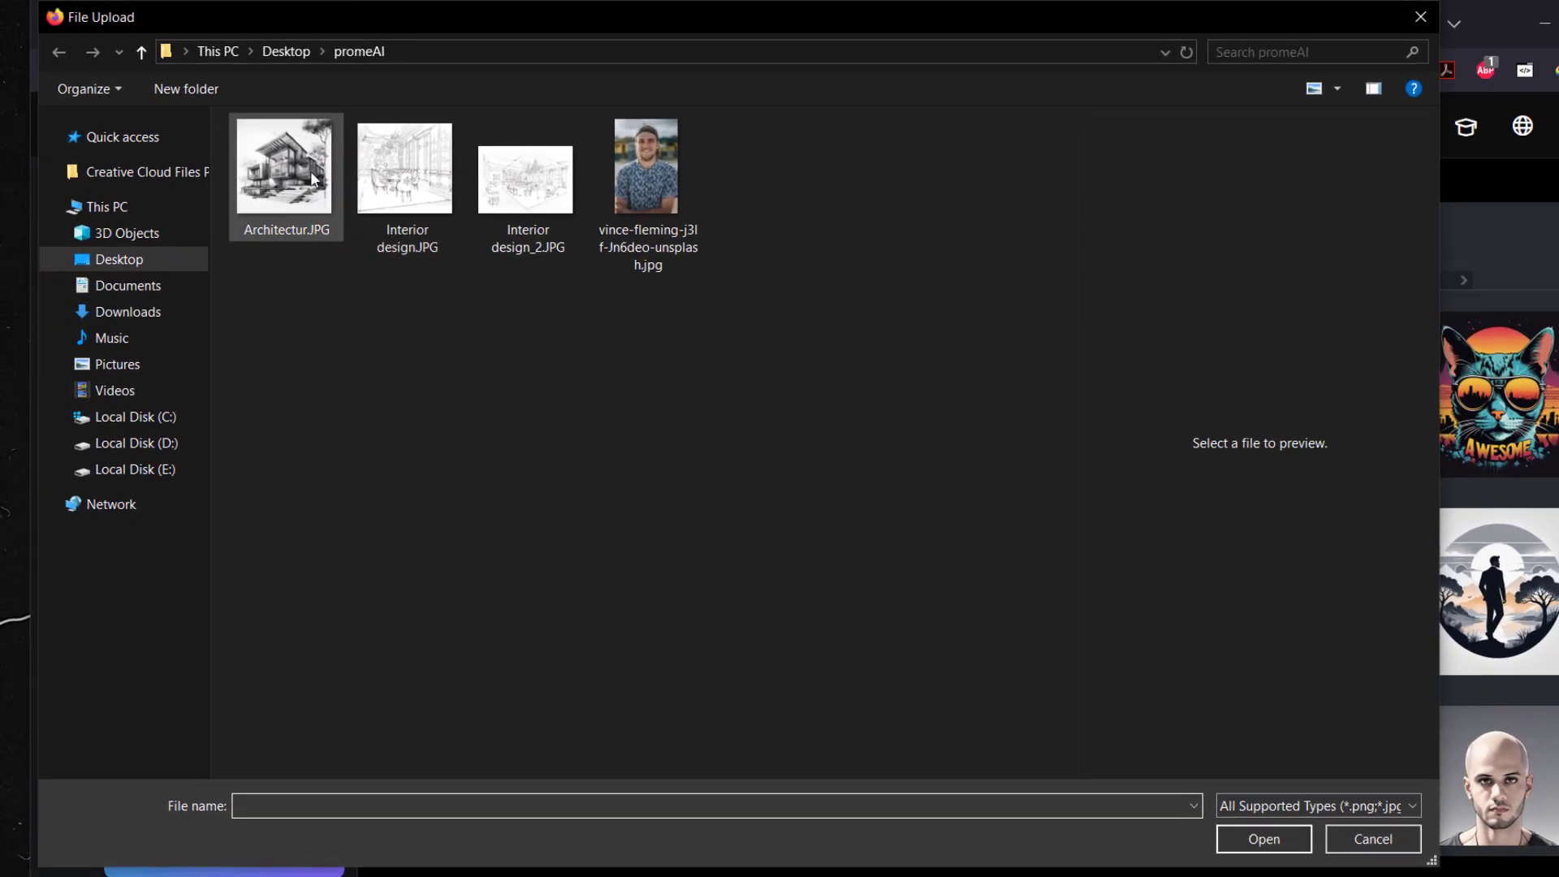
{"action": "left_click", "coordinate": [288, 201]}
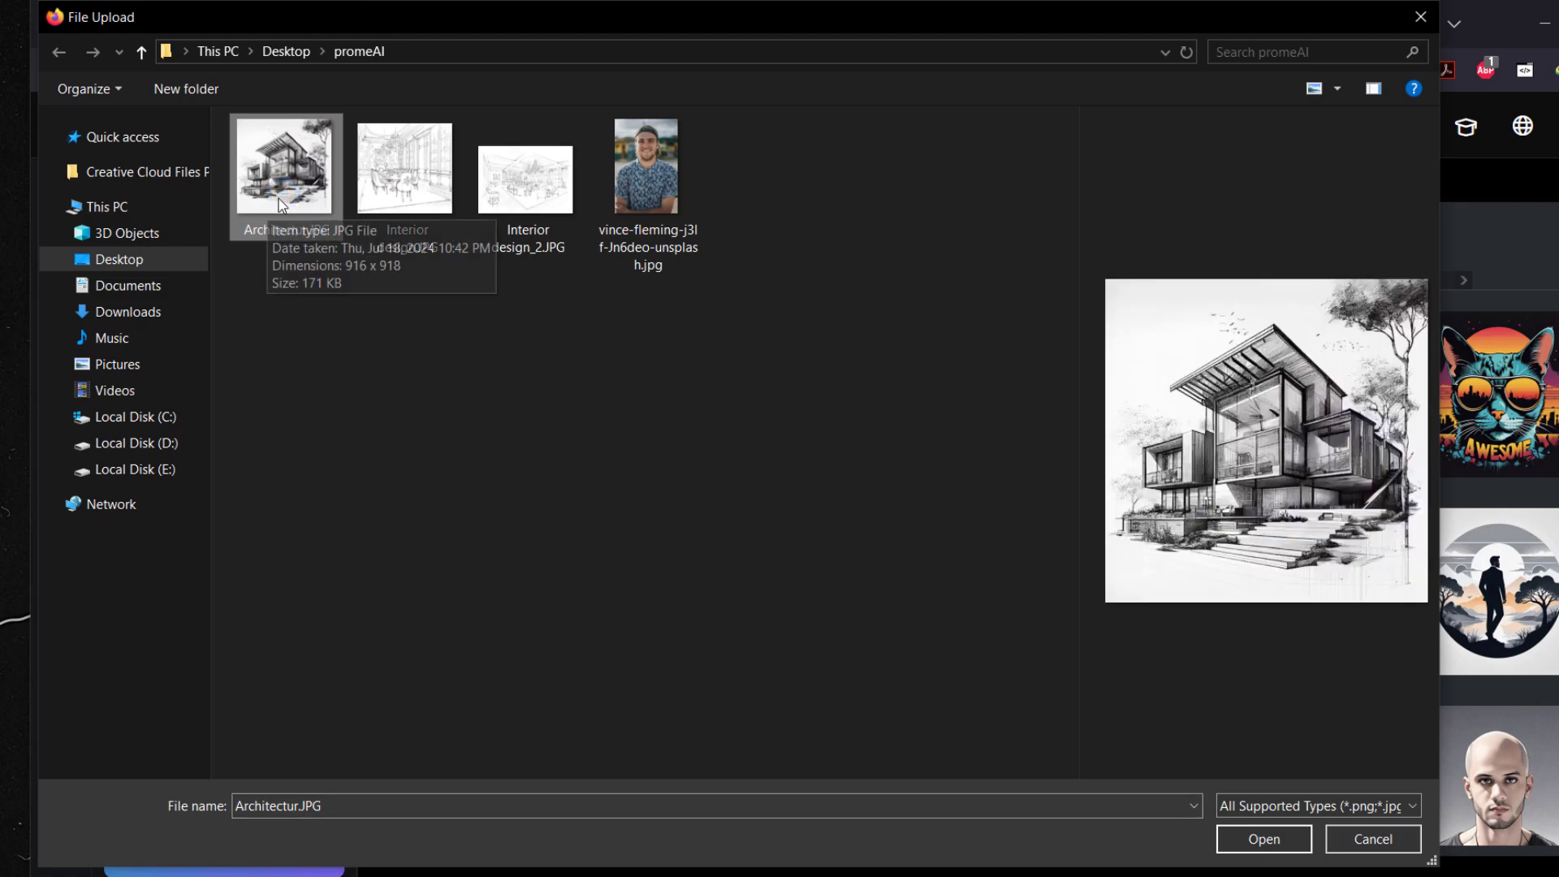
{"action": "double_click", "coordinate": [279, 198]}
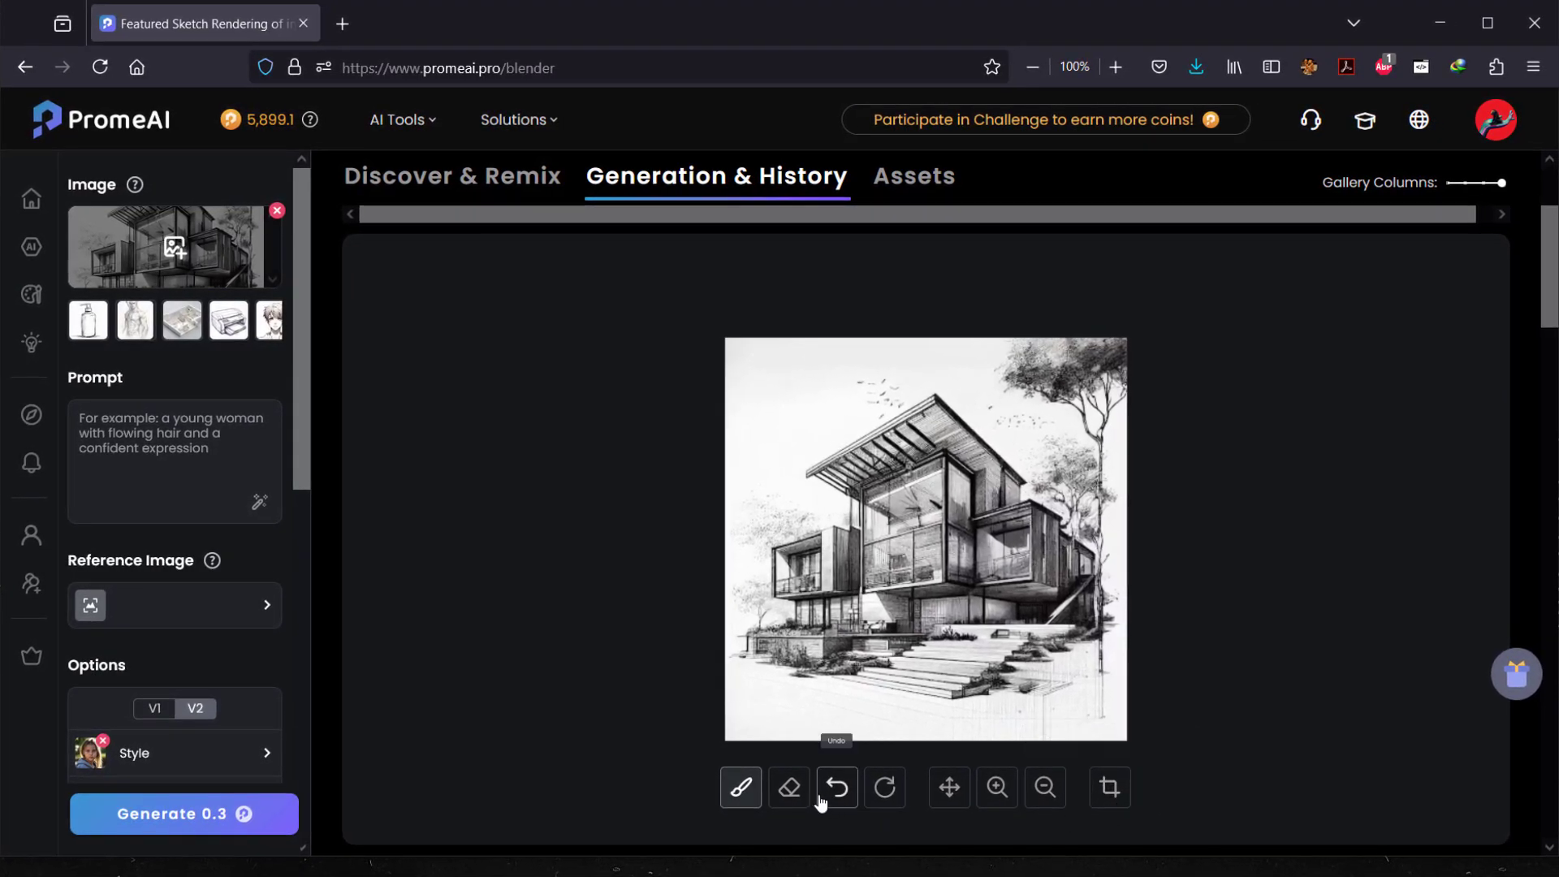
Undo the stray freehand stroke painted over the house sketch
{"action": "mouse_move", "coordinate": [741, 797]}
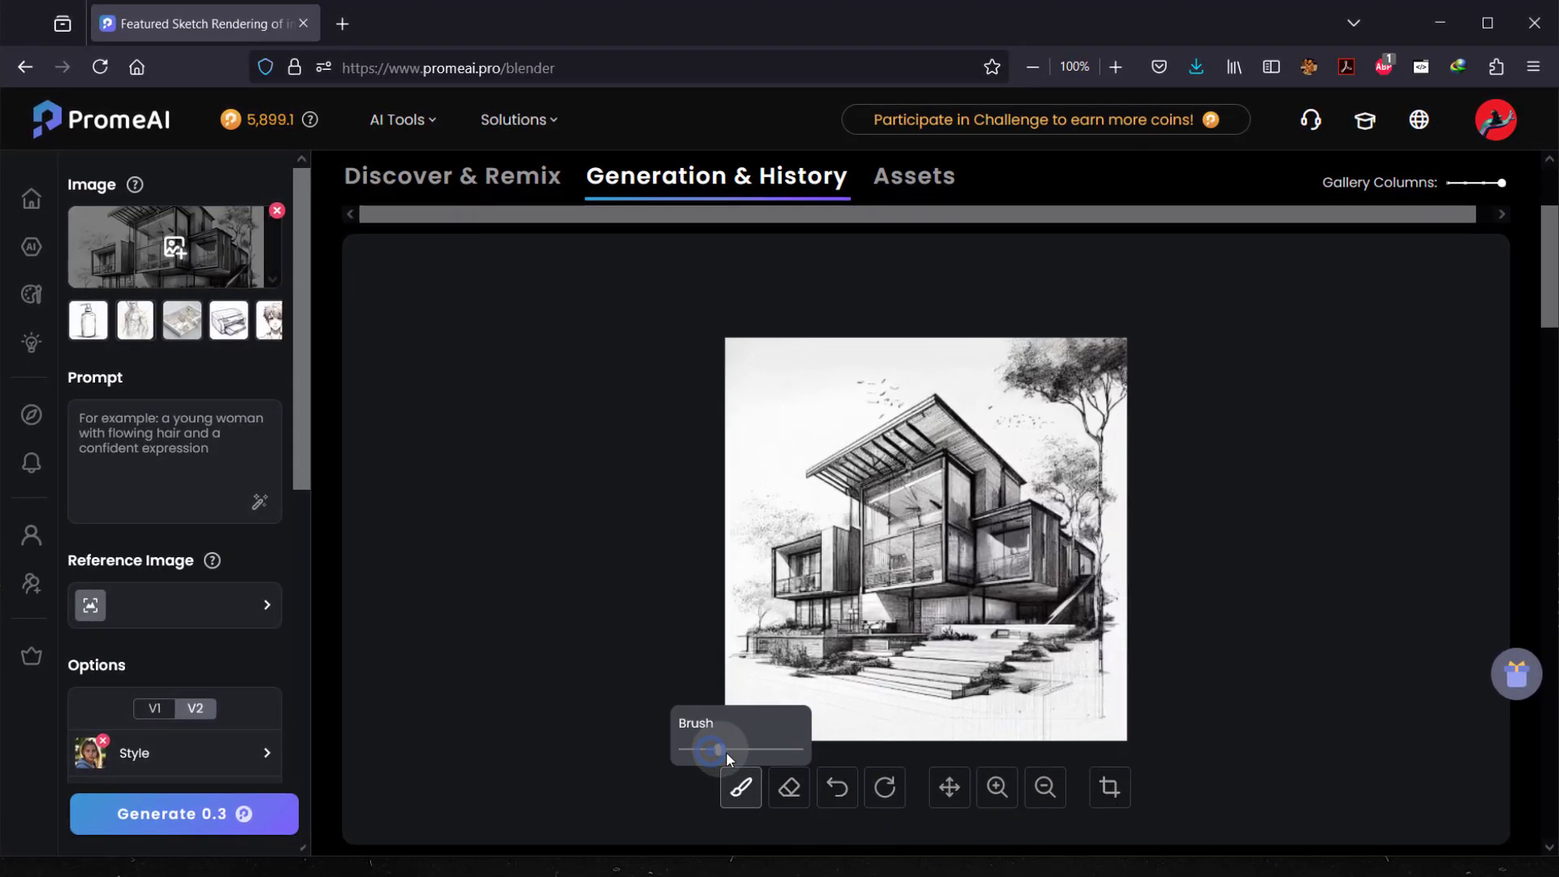
{"action": "mouse_move", "coordinate": [802, 399]}
{"action": "left_mouse_down"}
{"action": "mouse_move", "coordinate": [768, 534]}
{"action": "mouse_move", "coordinate": [804, 667]}
{"action": "left_mouse_up"}
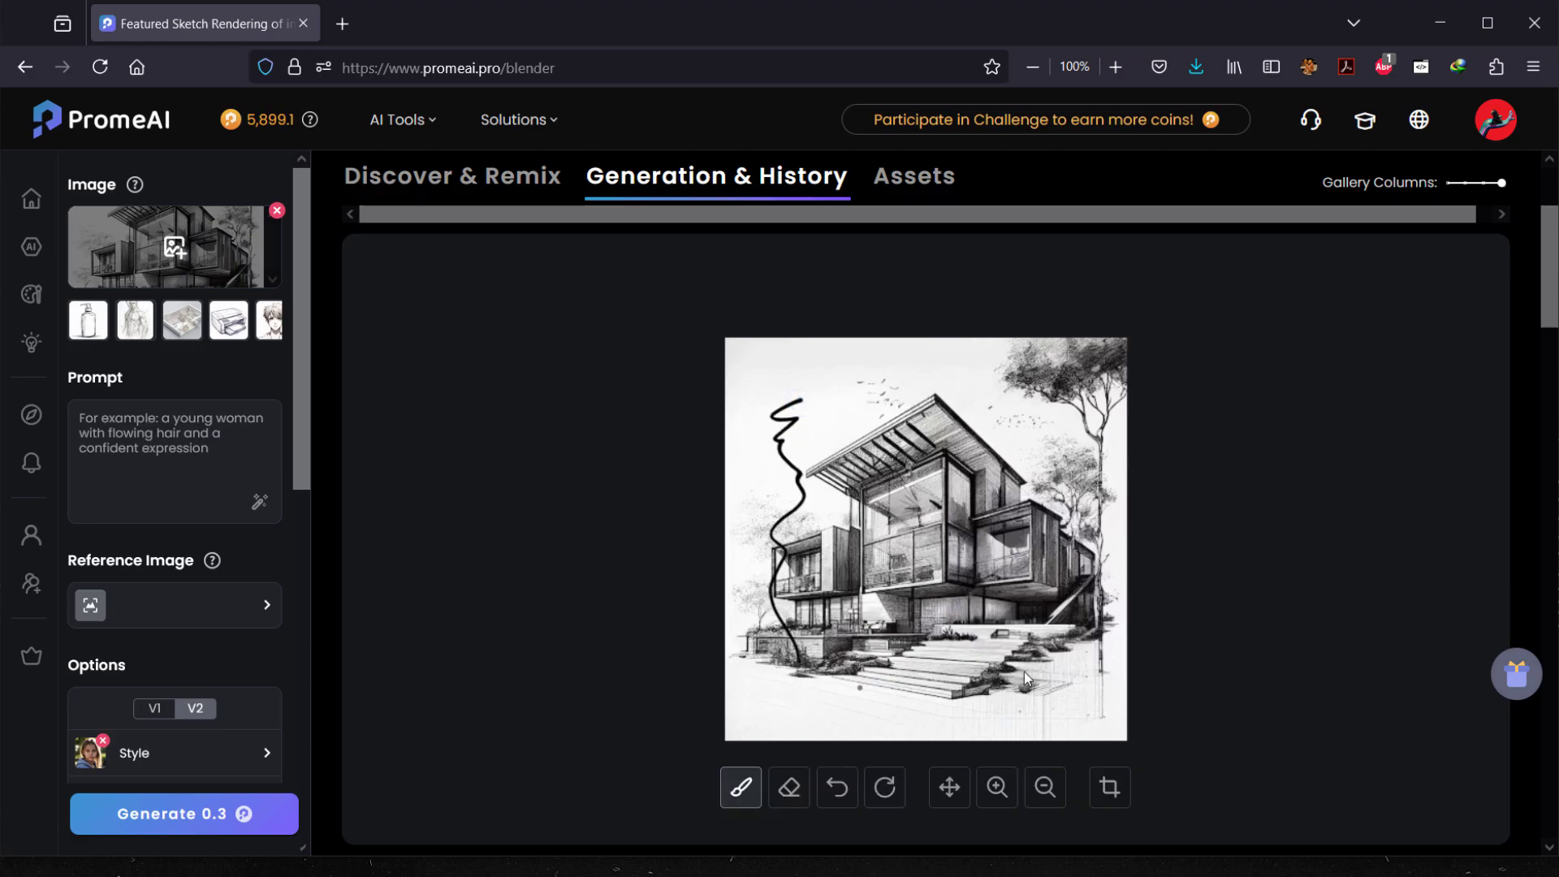
{"action": "left_click", "coordinate": [838, 796]}
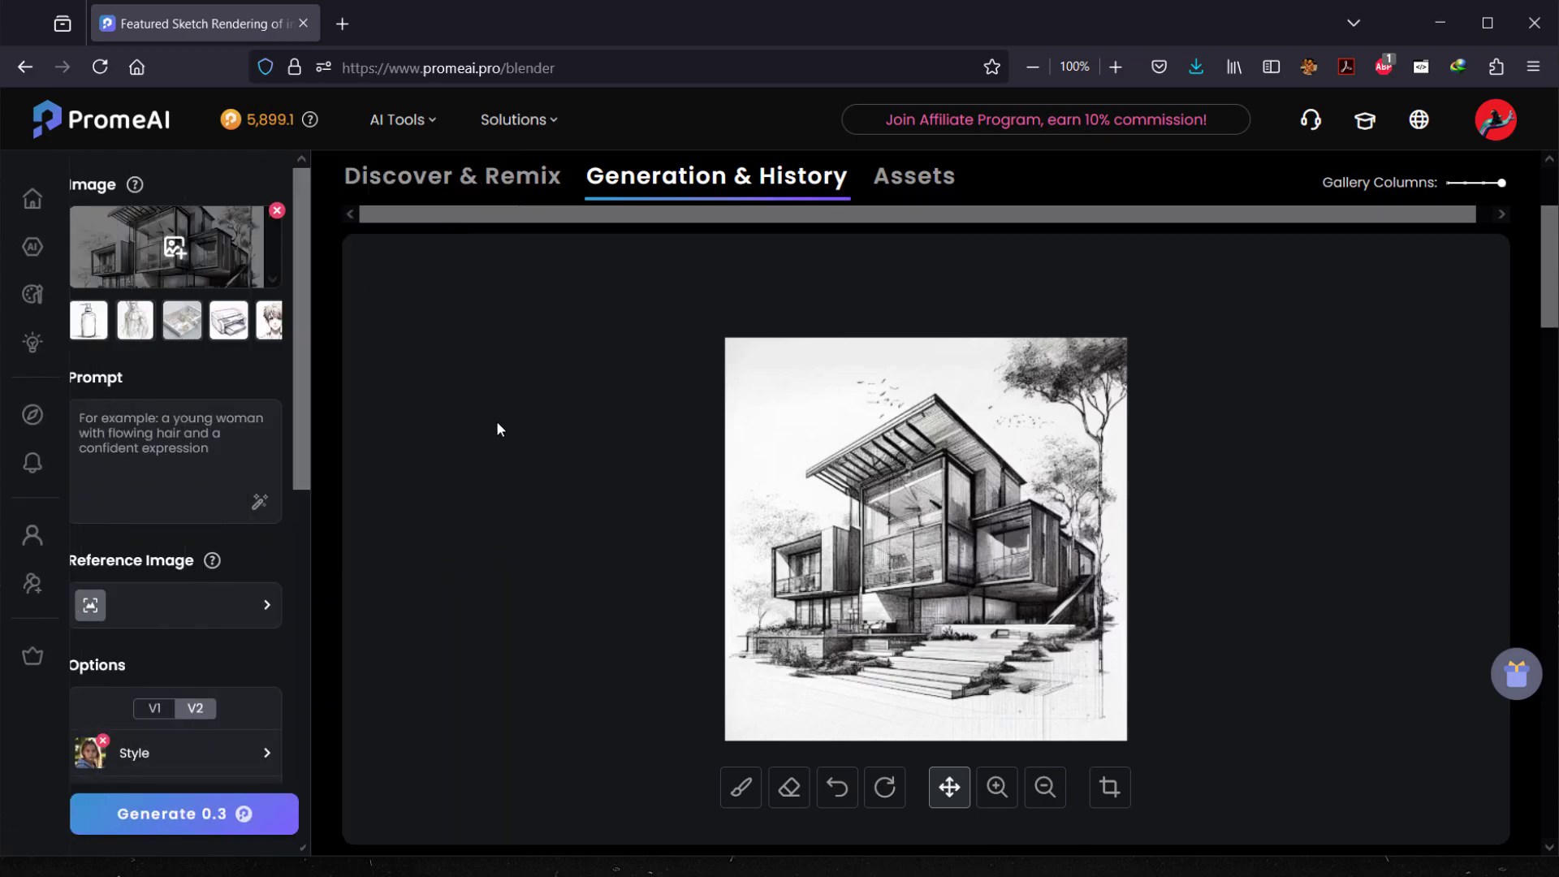
{"action": "scroll", "coordinate": [281, 477], "scroll_direction": "down", "scroll_amount": 5}
{"action": "scroll", "coordinate": [281, 477], "scroll_direction": "up", "scroll_amount": 3}
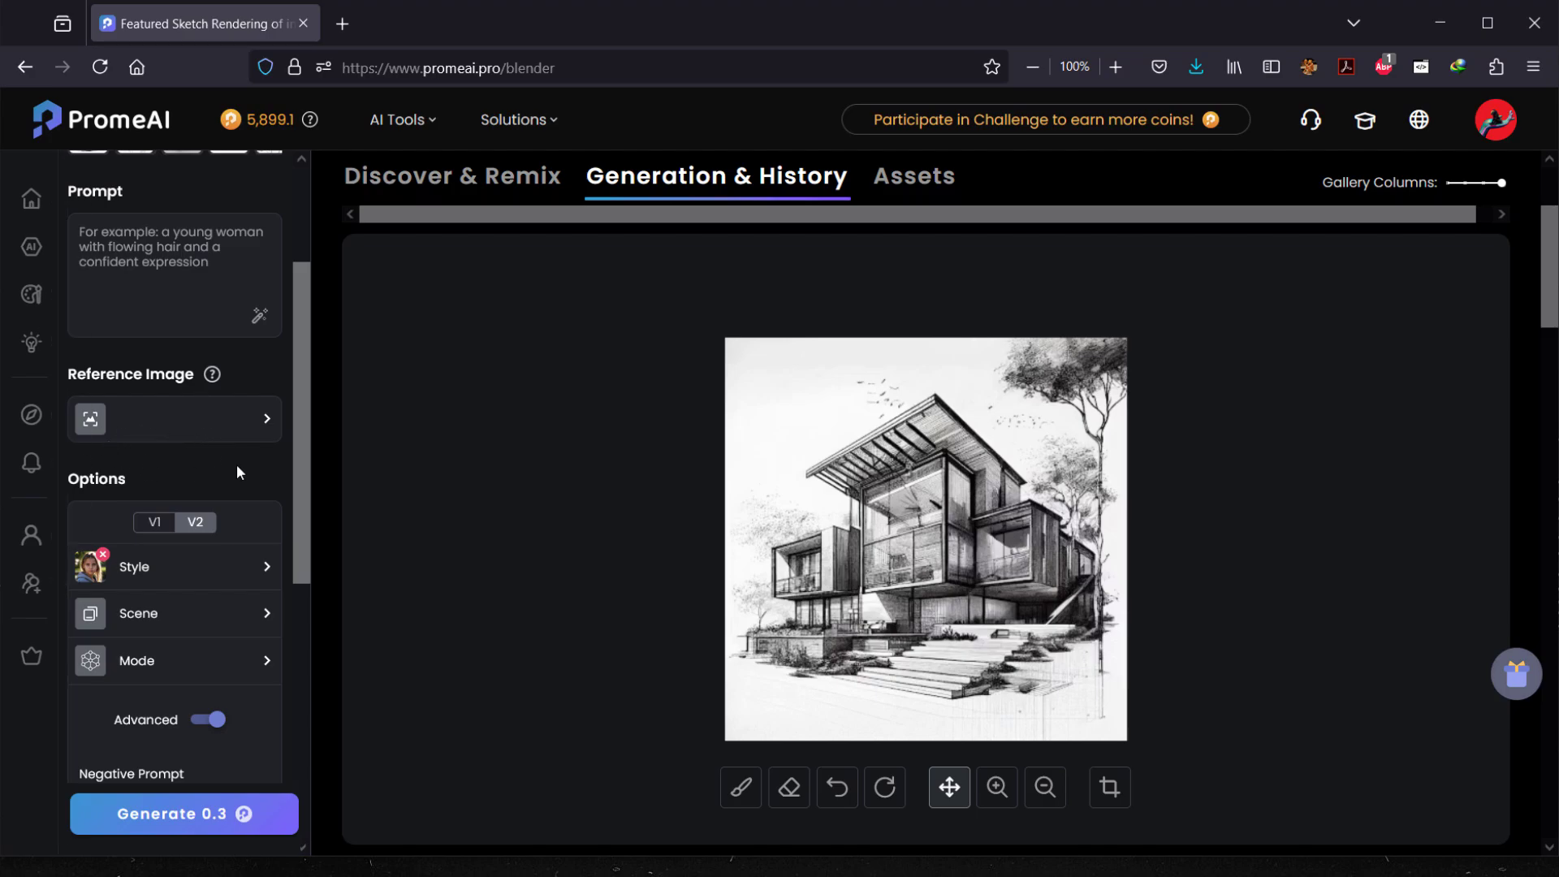
Switch options to V1 and browse the Style picker's category tabs
{"action": "left_click", "coordinate": [155, 523]}
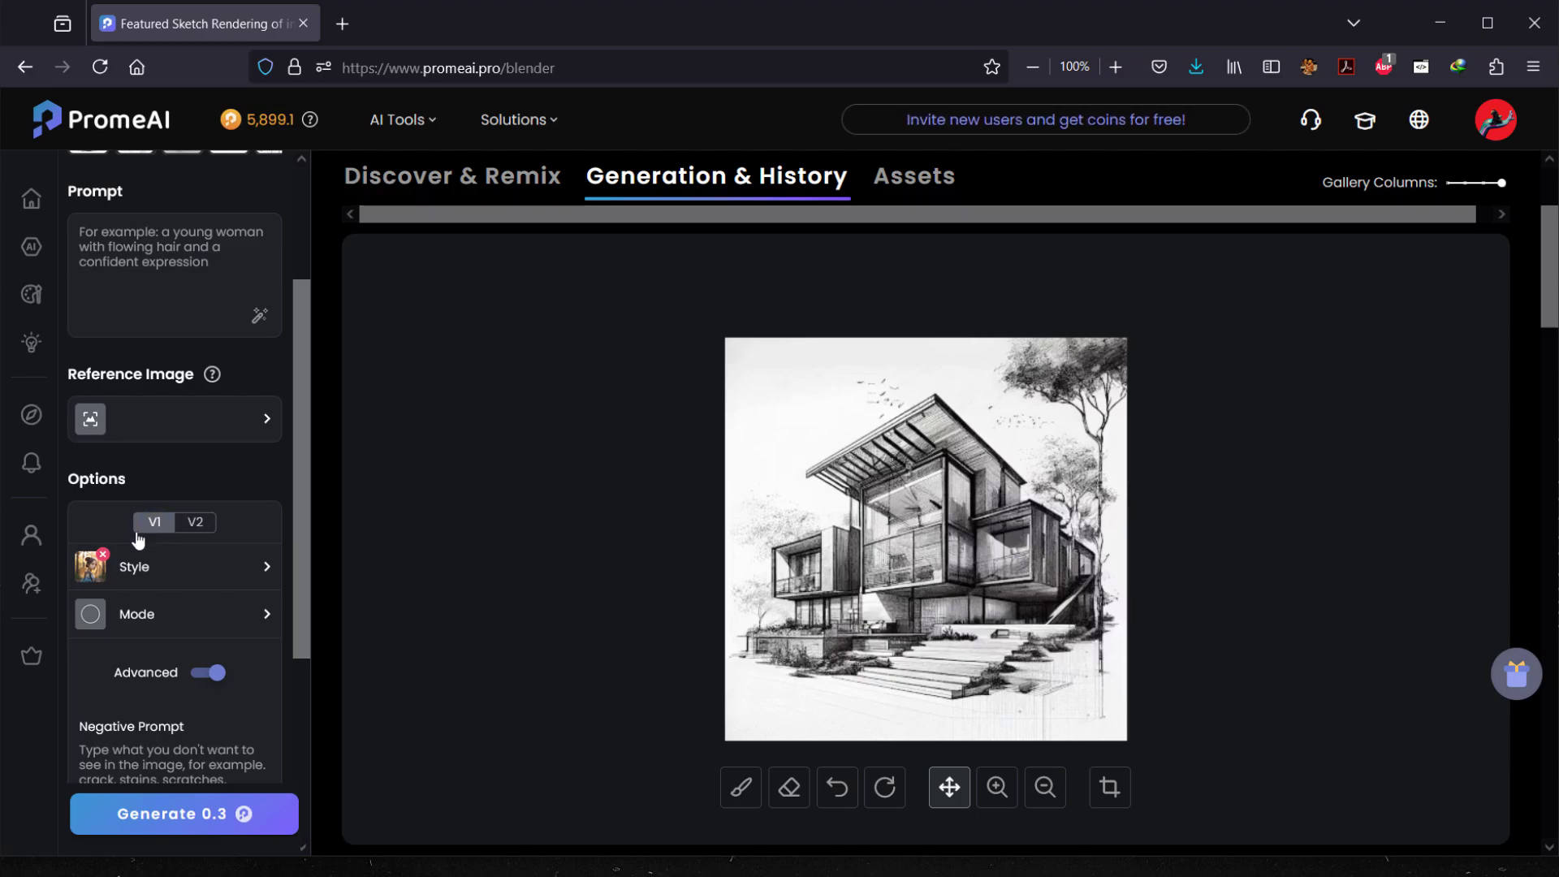
{"action": "left_click", "coordinate": [240, 576]}
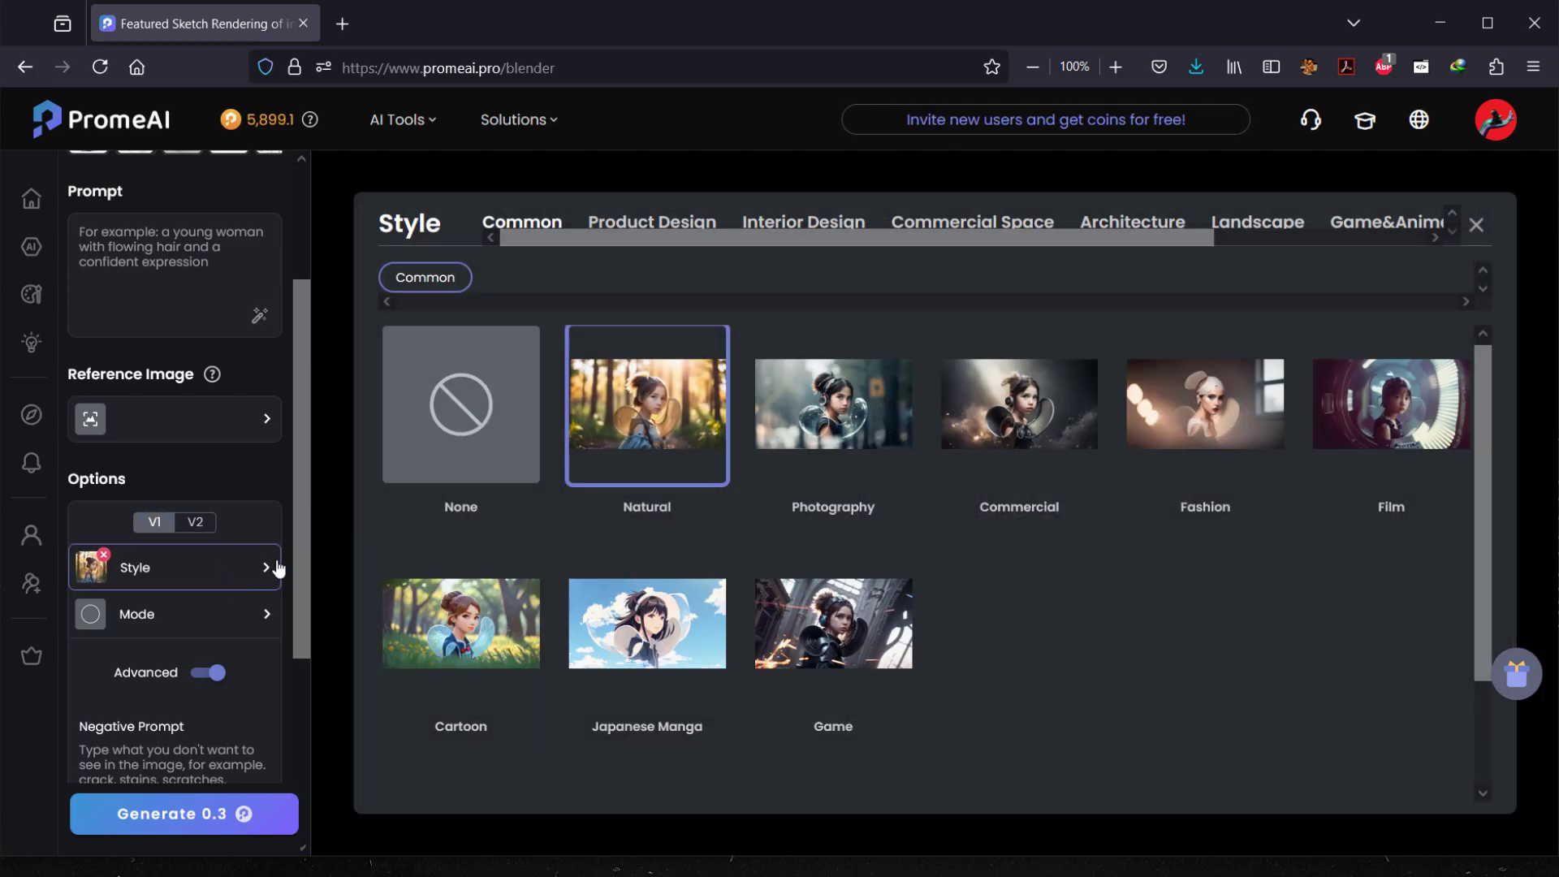
{"action": "scroll", "coordinate": [686, 243], "scroll_direction": "right", "scroll_amount": 3}
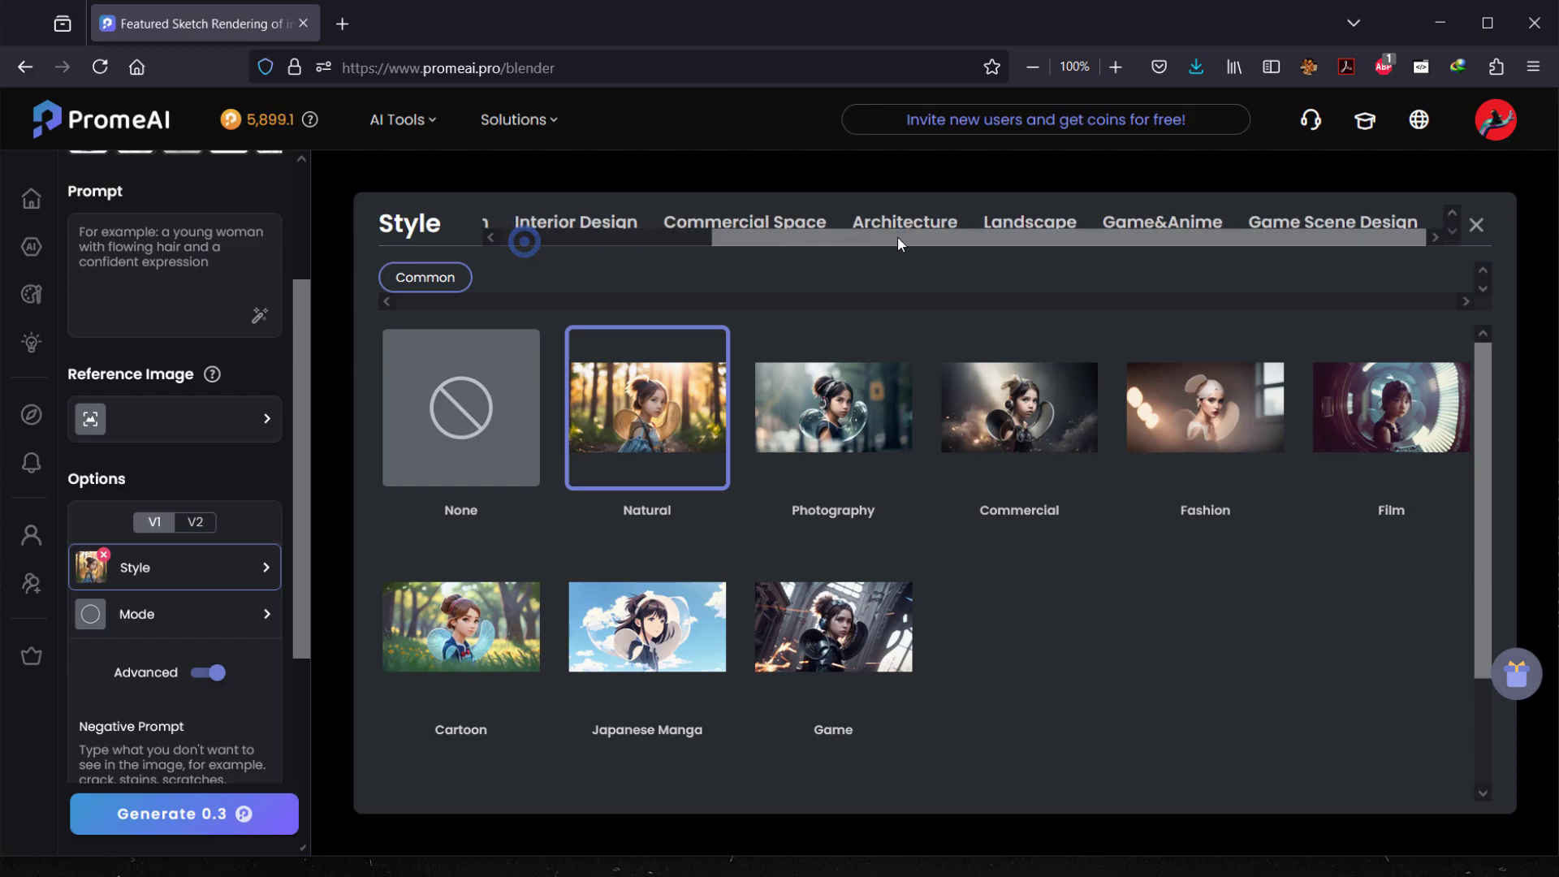
{"action": "scroll", "coordinate": [601, 243], "scroll_direction": "left", "scroll_amount": 3}
{"action": "scroll", "coordinate": [744, 260], "scroll_direction": "right", "scroll_amount": 3}
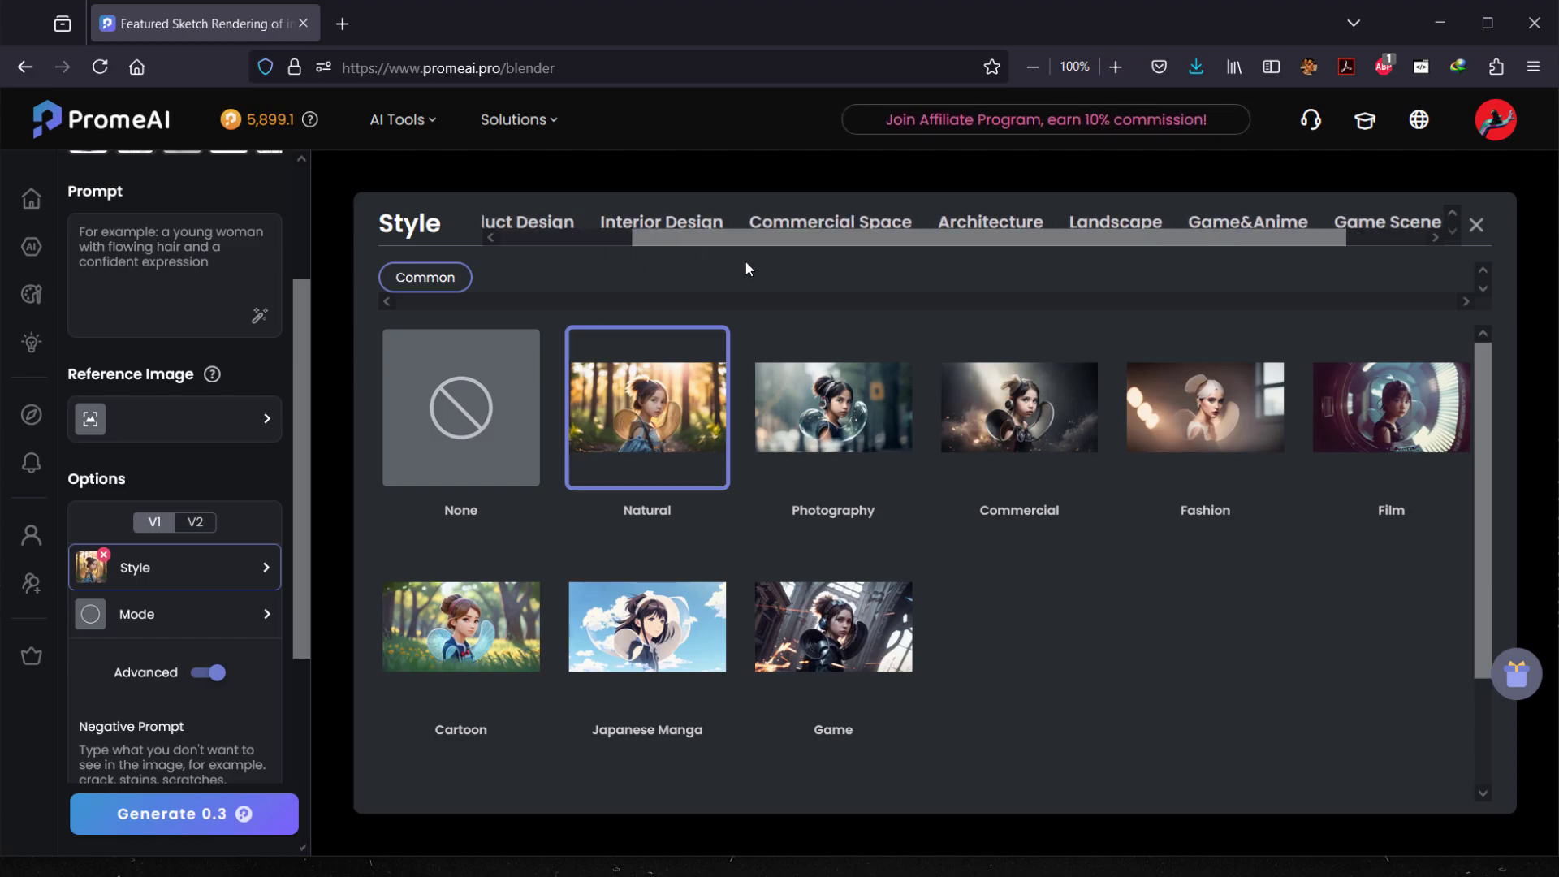
{"action": "scroll", "coordinate": [812, 252], "scroll_direction": "left", "scroll_amount": 1}
{"action": "scroll", "coordinate": [642, 248], "scroll_direction": "left", "scroll_amount": 2}
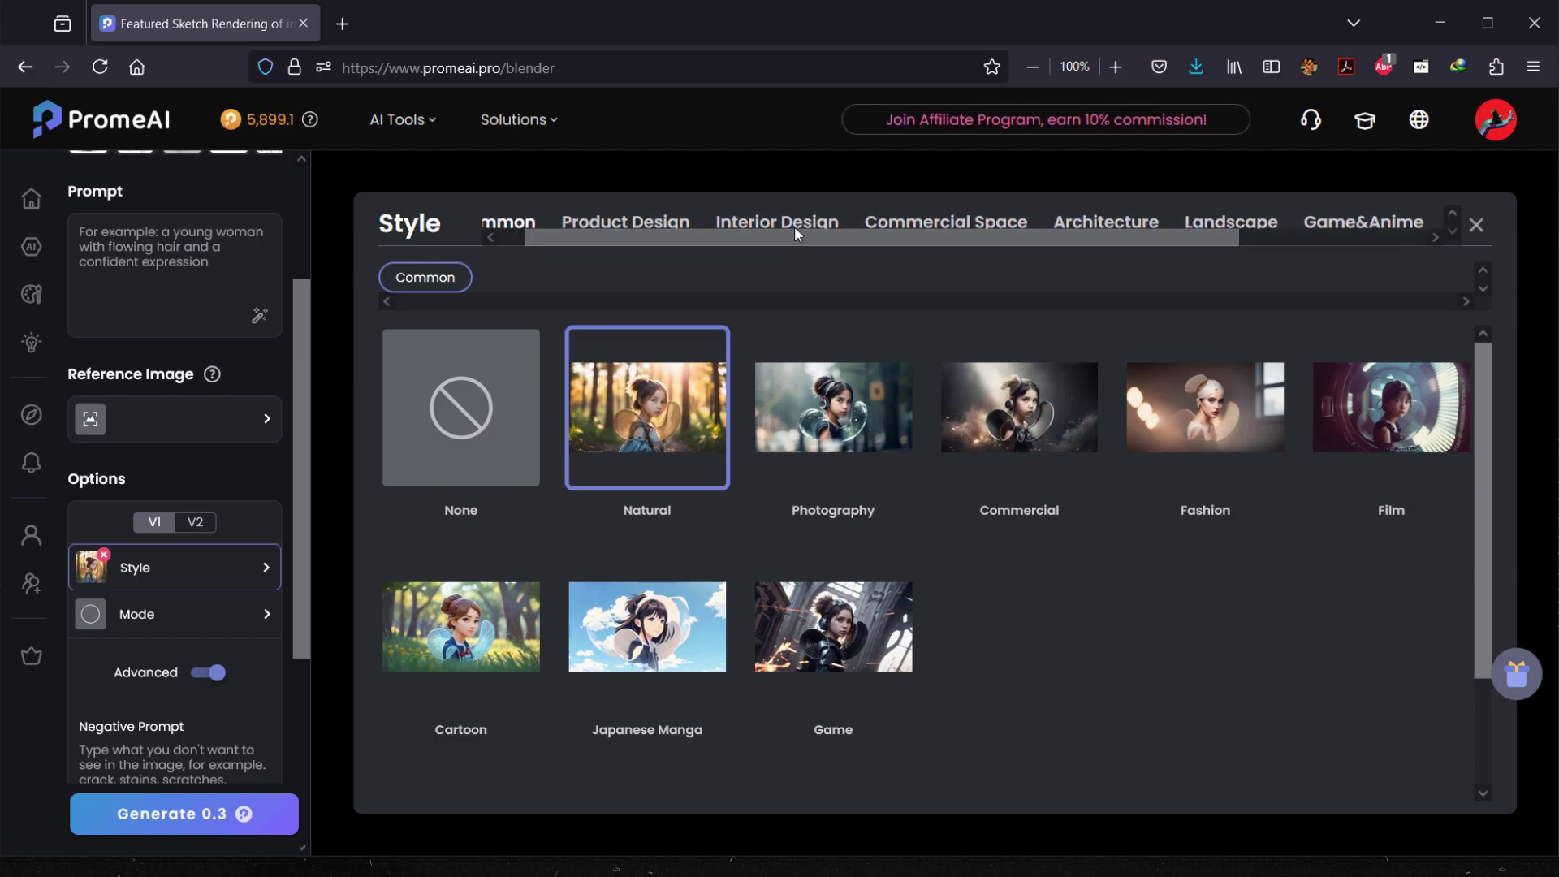
{"action": "scroll", "coordinate": [1055, 233], "scroll_direction": "right", "scroll_amount": 1}
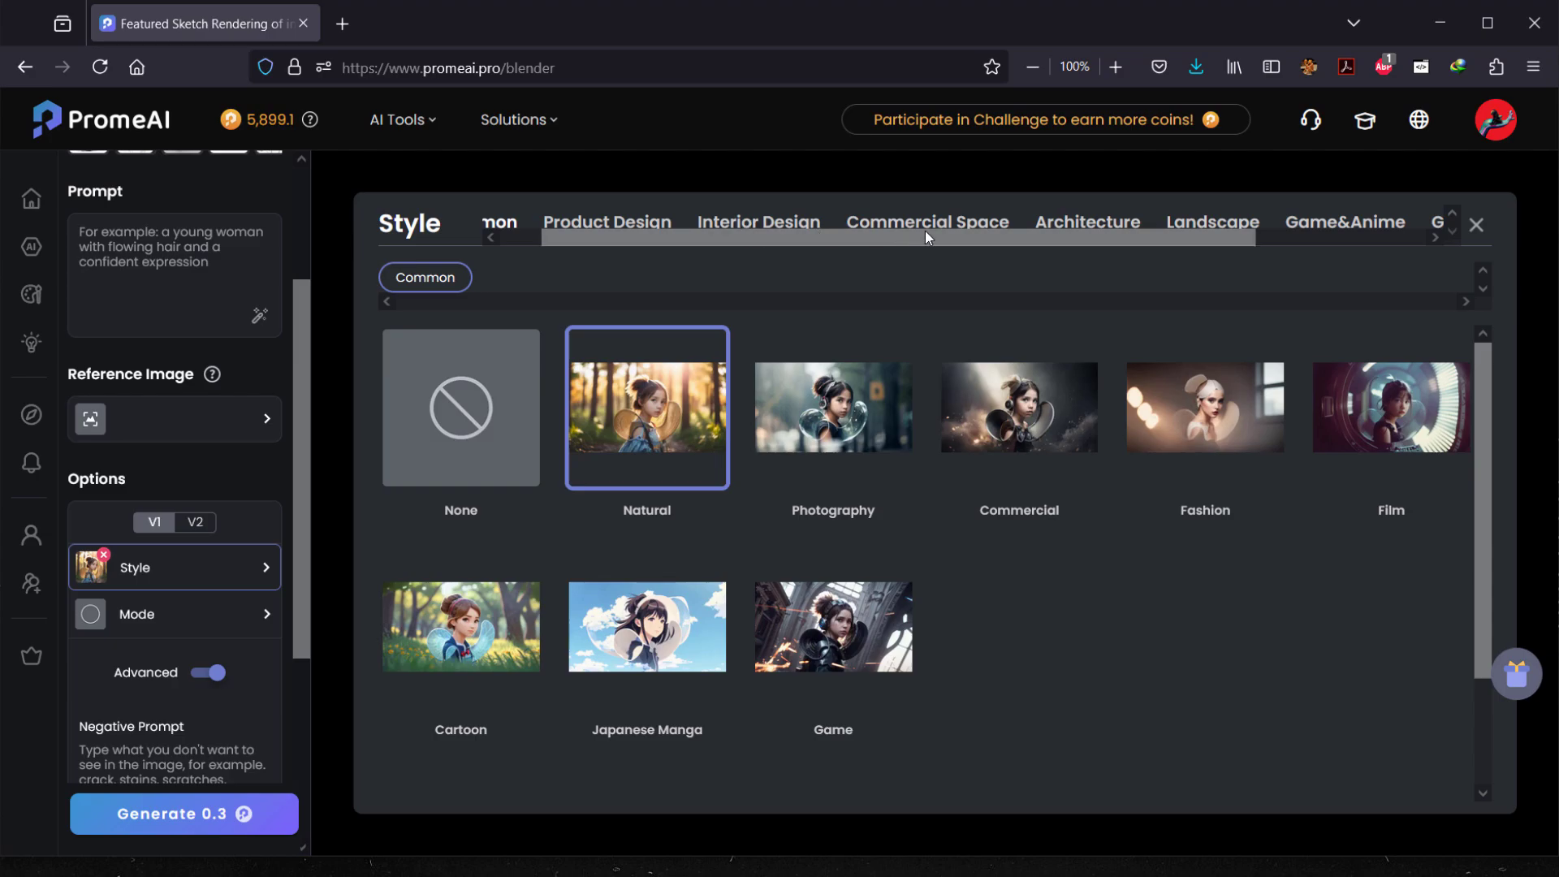
Pick Mid-Century Modern from the Architecture style category, then show the Mode choices
{"action": "left_click", "coordinate": [1076, 226]}
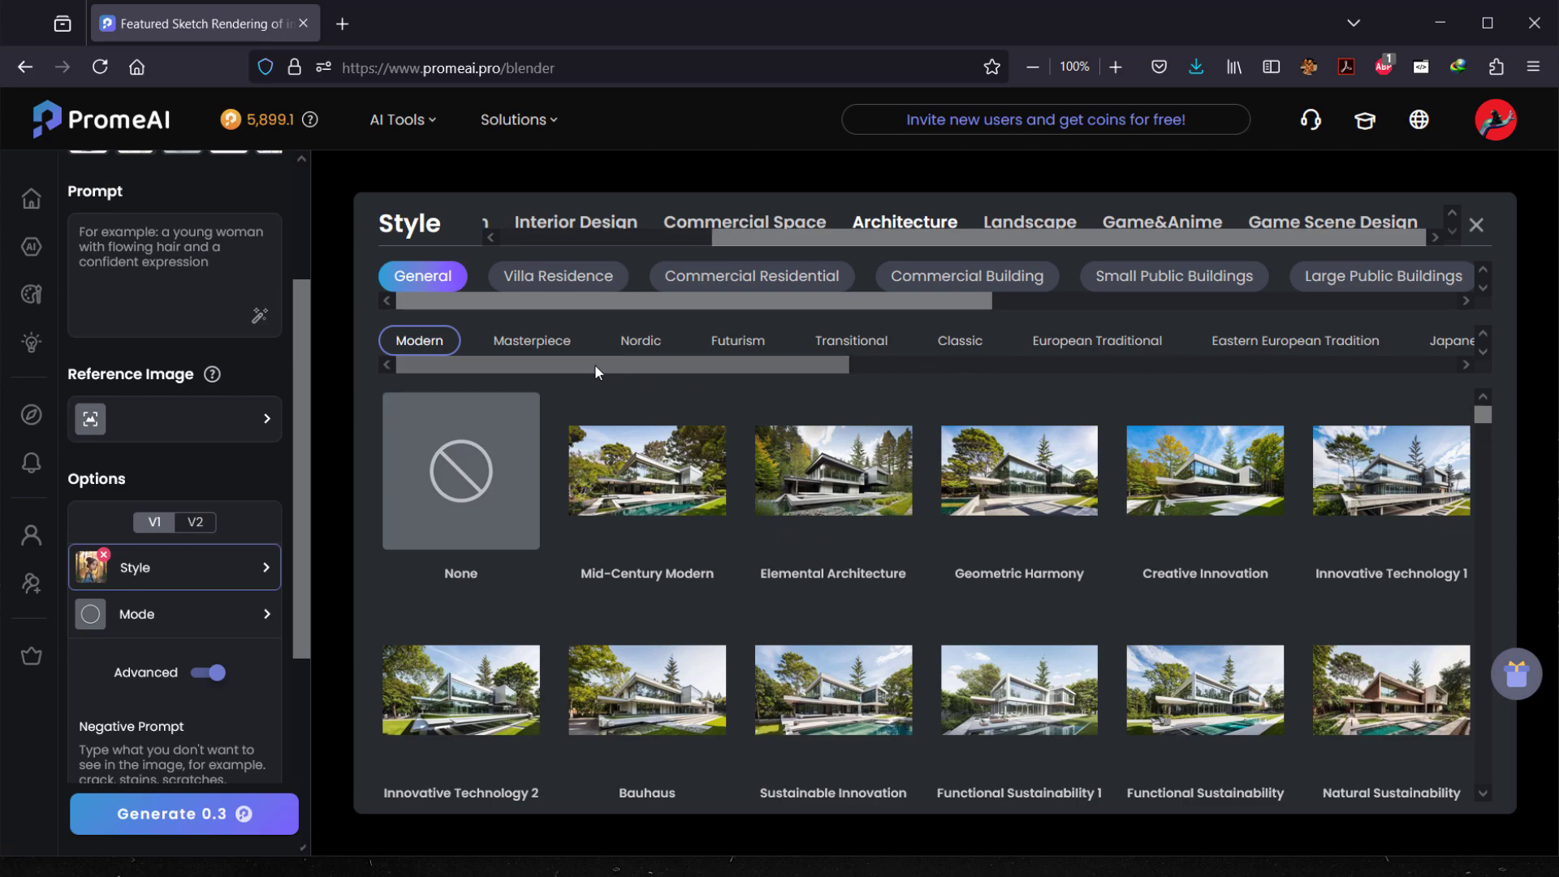
{"action": "left_click_drag", "start_coordinate": [585, 365], "coordinate": [473, 375]}
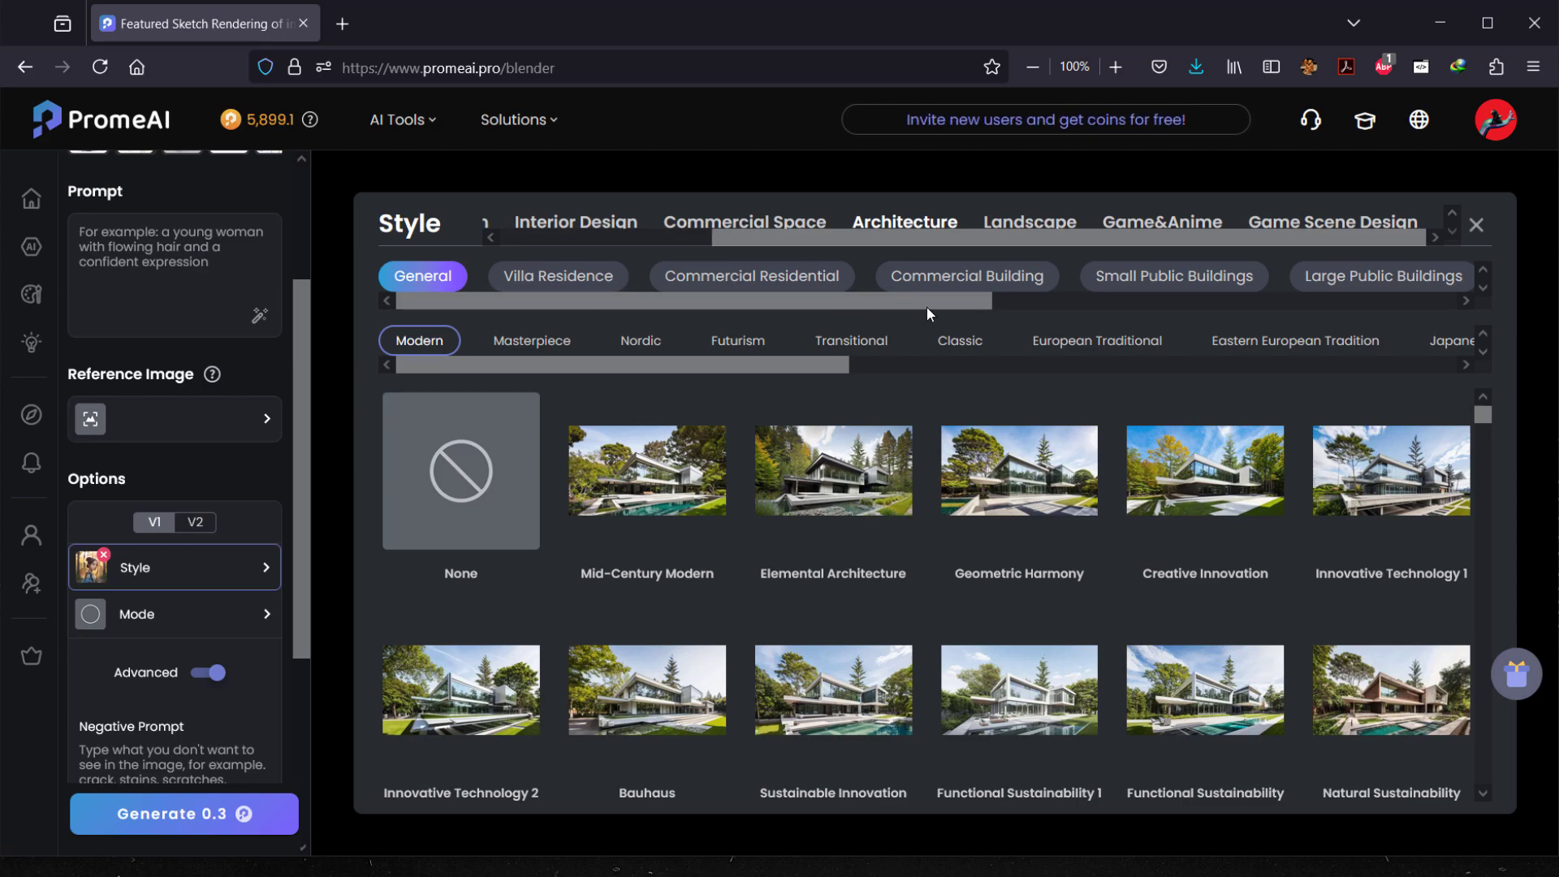
{"action": "left_click_drag", "start_coordinate": [953, 304], "coordinate": [845, 305]}
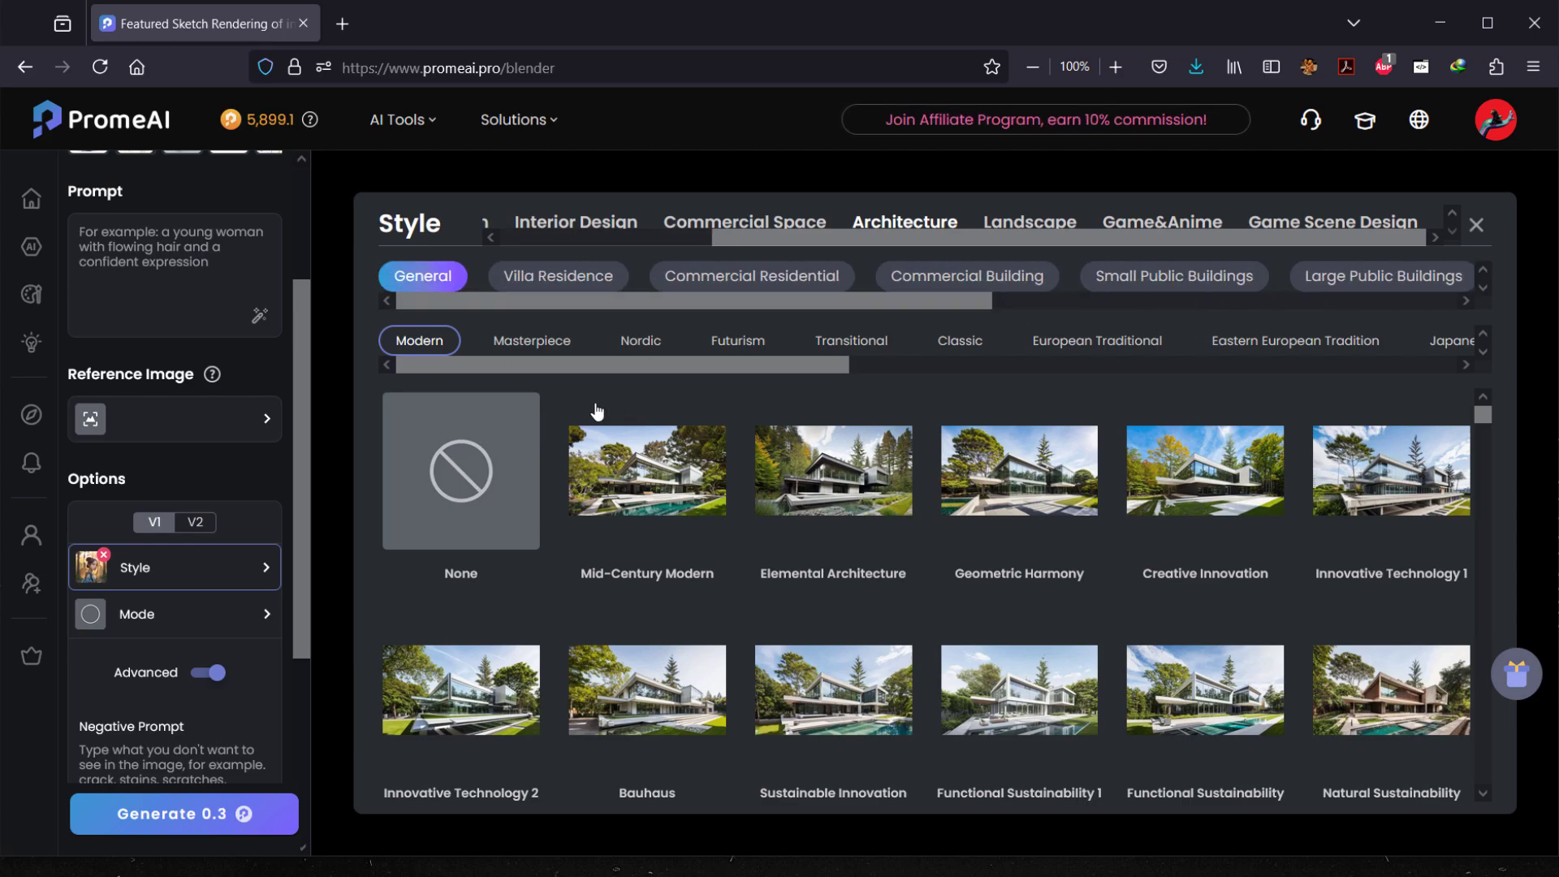
{"action": "scroll", "coordinate": [696, 501], "scroll_direction": "down", "scroll_amount": 3}
{"action": "scroll", "coordinate": [696, 504], "scroll_direction": "up", "scroll_amount": 3}
{"action": "scroll", "coordinate": [737, 635], "scroll_direction": "down", "scroll_amount": 3}
{"action": "scroll", "coordinate": [737, 635], "scroll_direction": "up", "scroll_amount": 3}
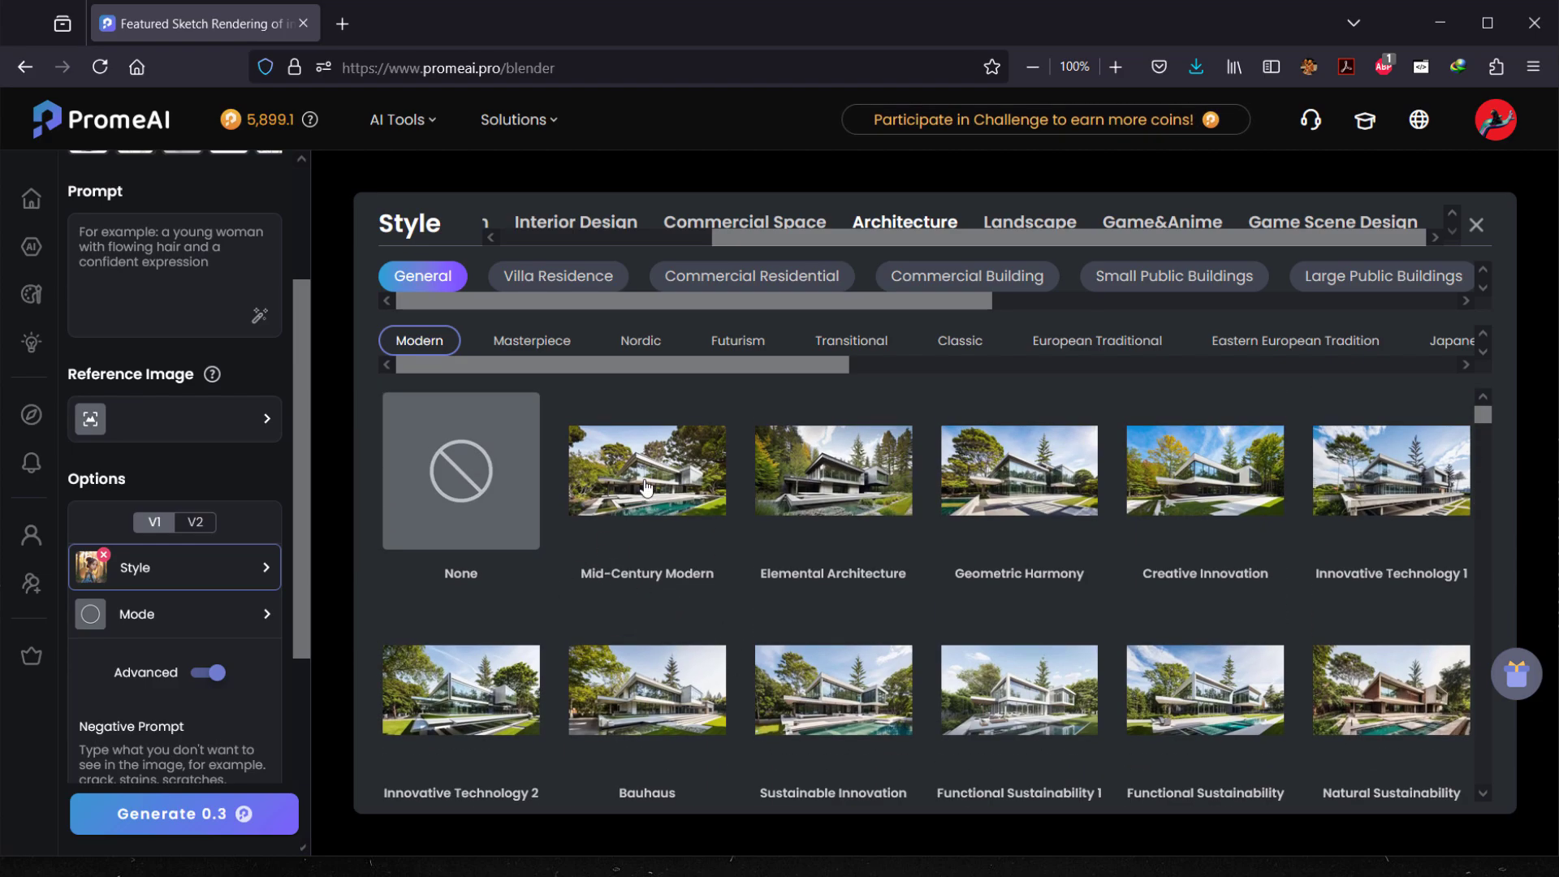
{"action": "left_click", "coordinate": [678, 475]}
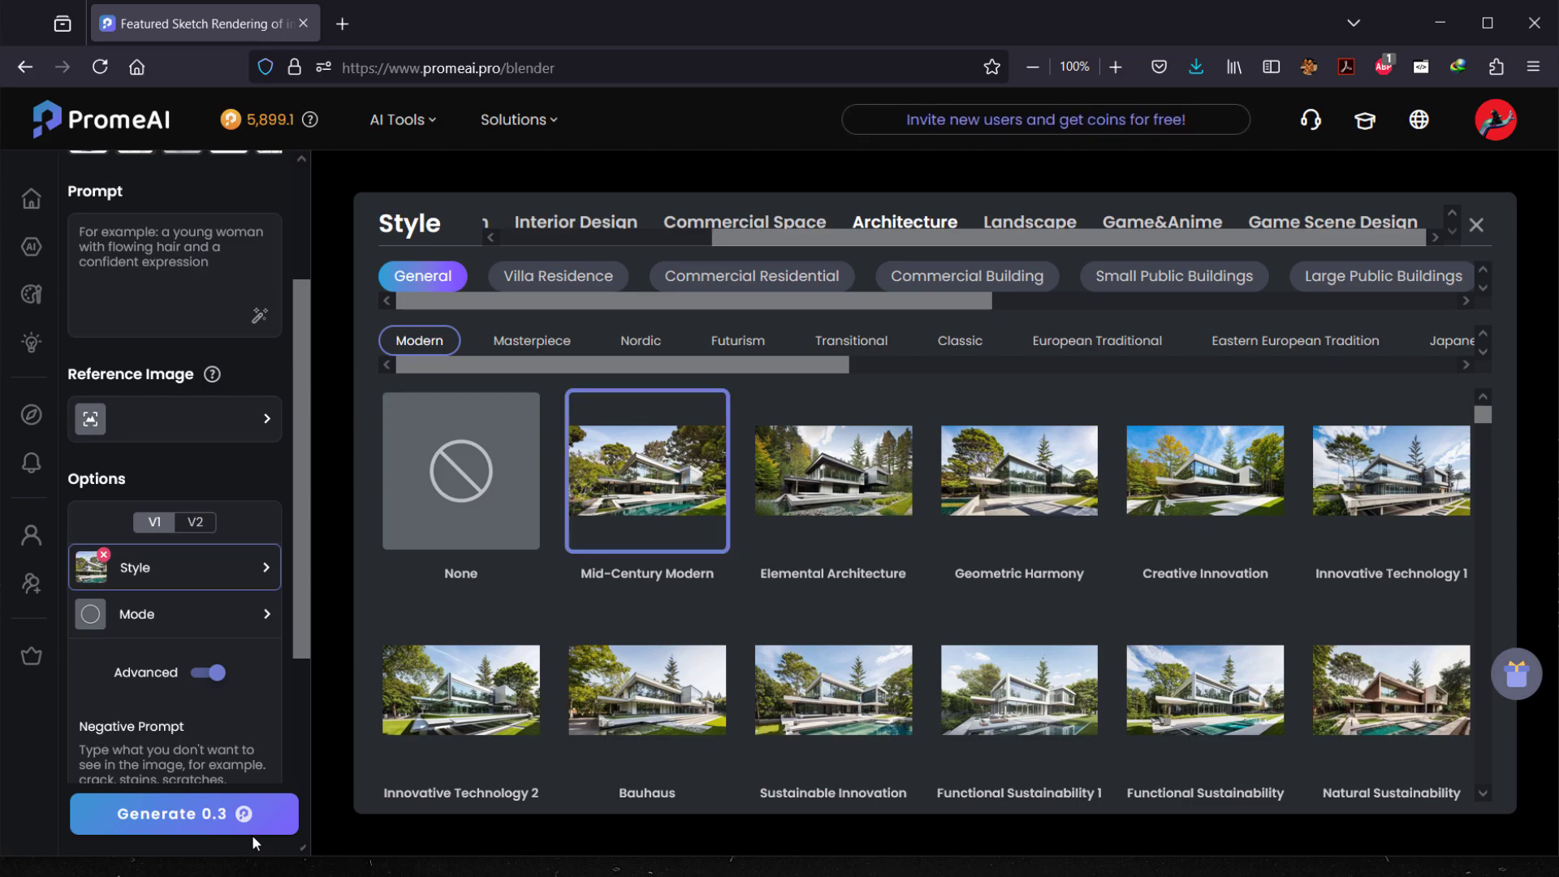
{"action": "left_click", "coordinate": [235, 620]}
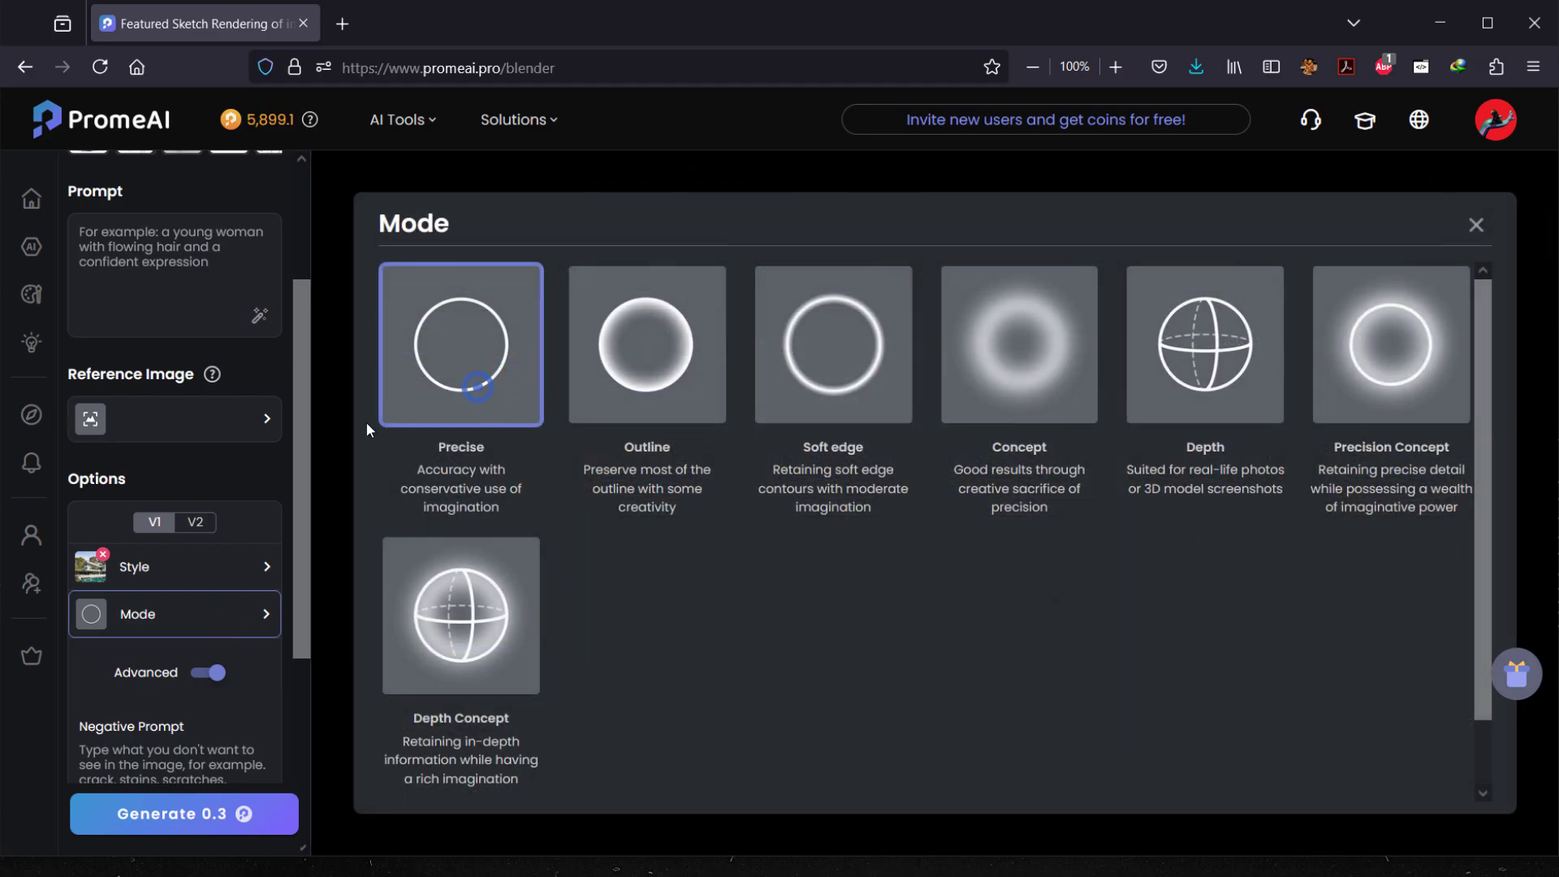
Close the Mode panel with Precise left as the rendering mode
{"action": "left_click_drag", "start_coordinate": [304, 456], "coordinate": [285, 654]}
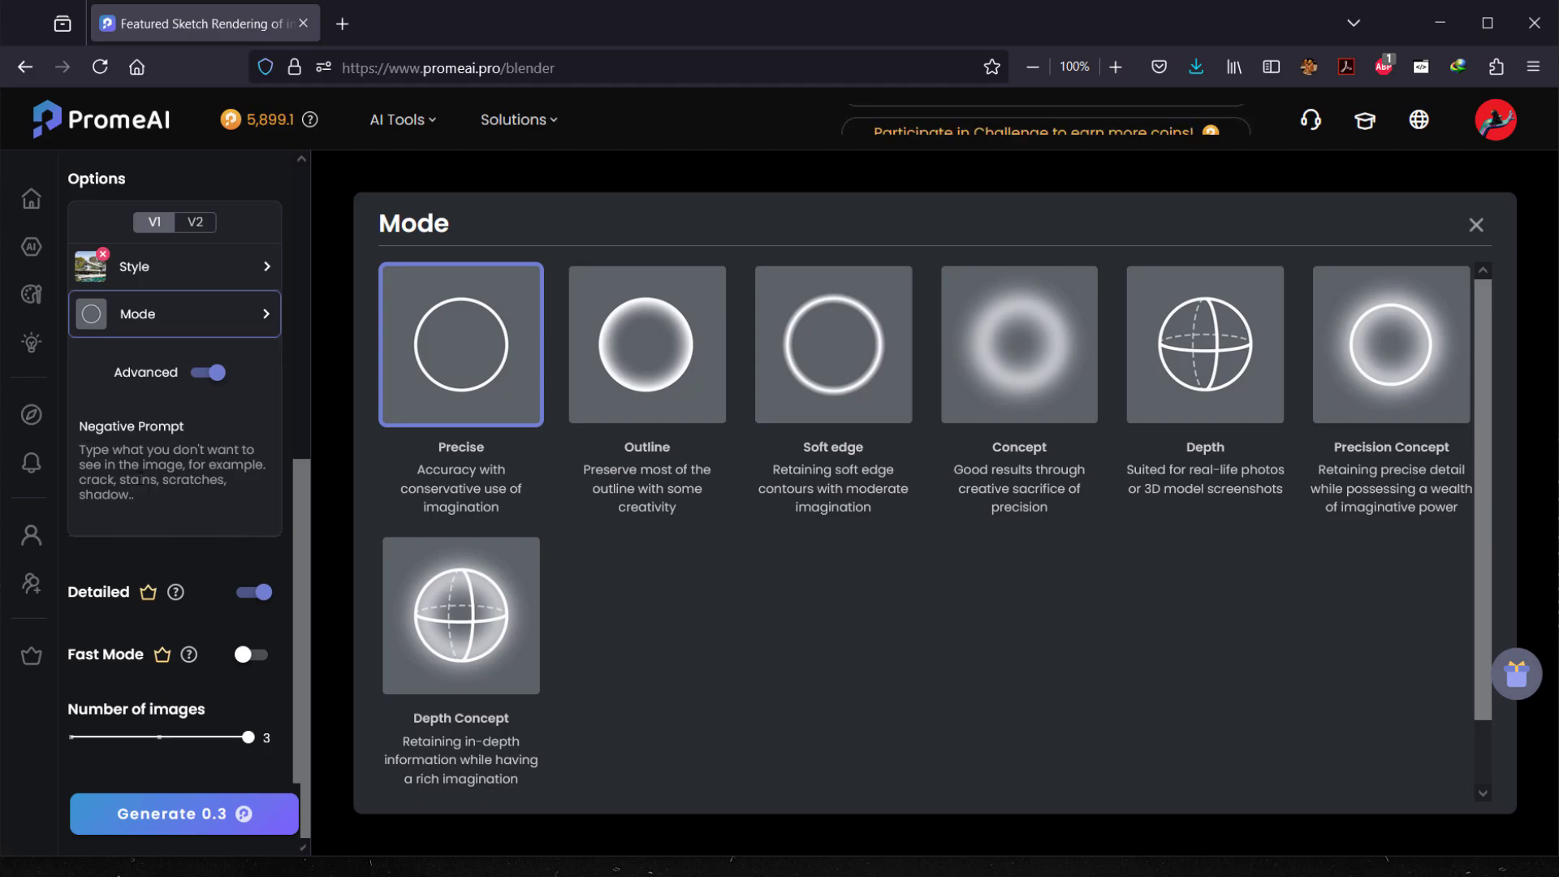
{"action": "left_click", "coordinate": [219, 467]}
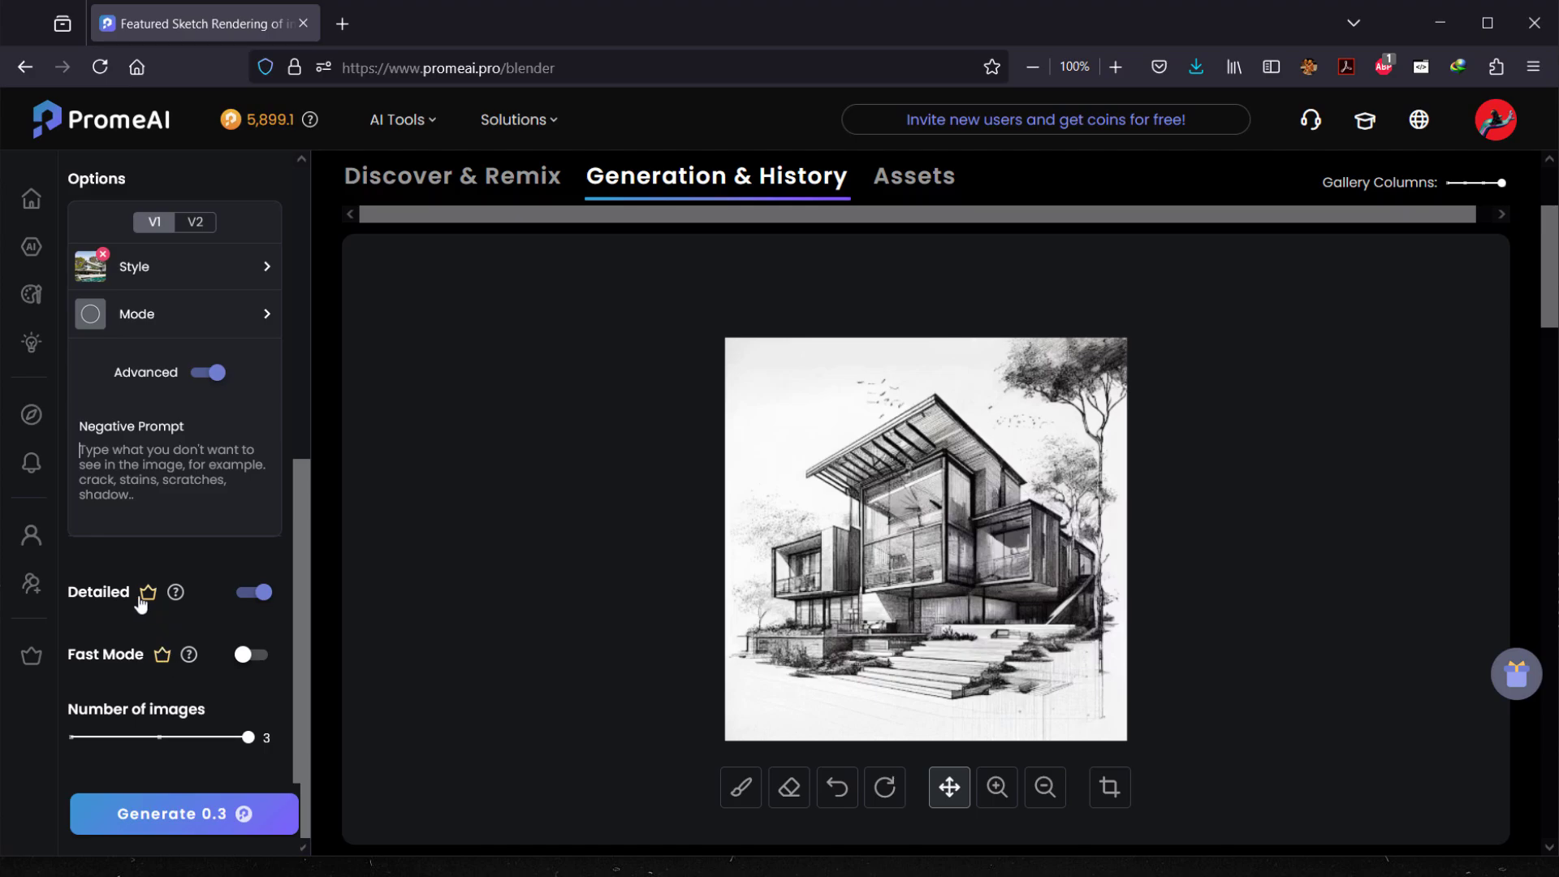
Keep Detailed on, enable Fast Mode, and generate 3 renders
{"action": "left_click", "coordinate": [254, 593]}
{"action": "left_click", "coordinate": [254, 593]}
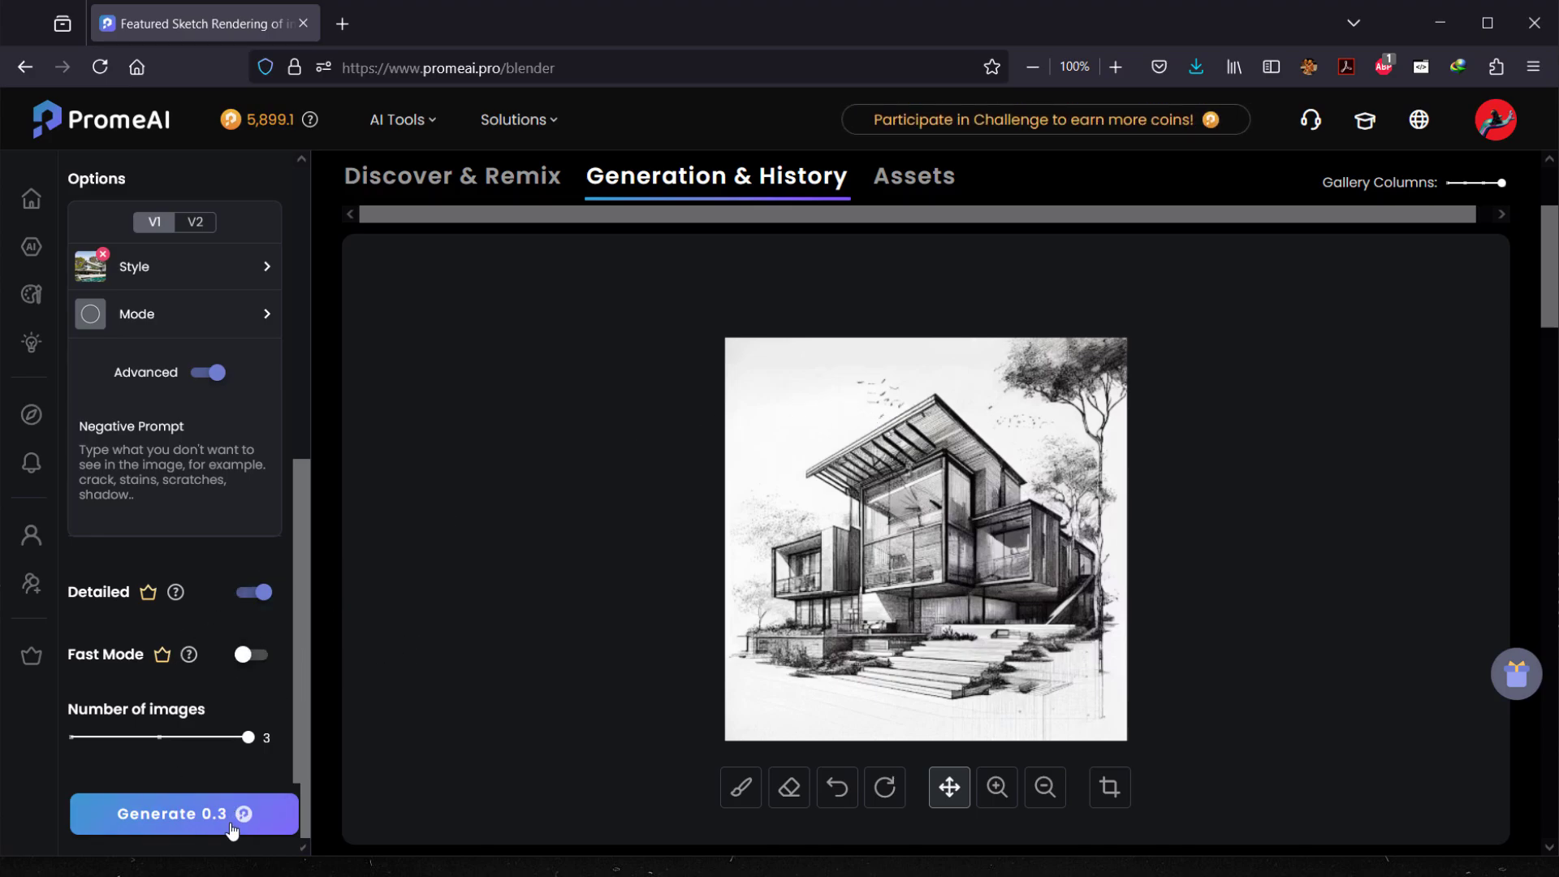
{"action": "left_click", "coordinate": [250, 657]}
{"action": "left_click", "coordinate": [209, 814]}
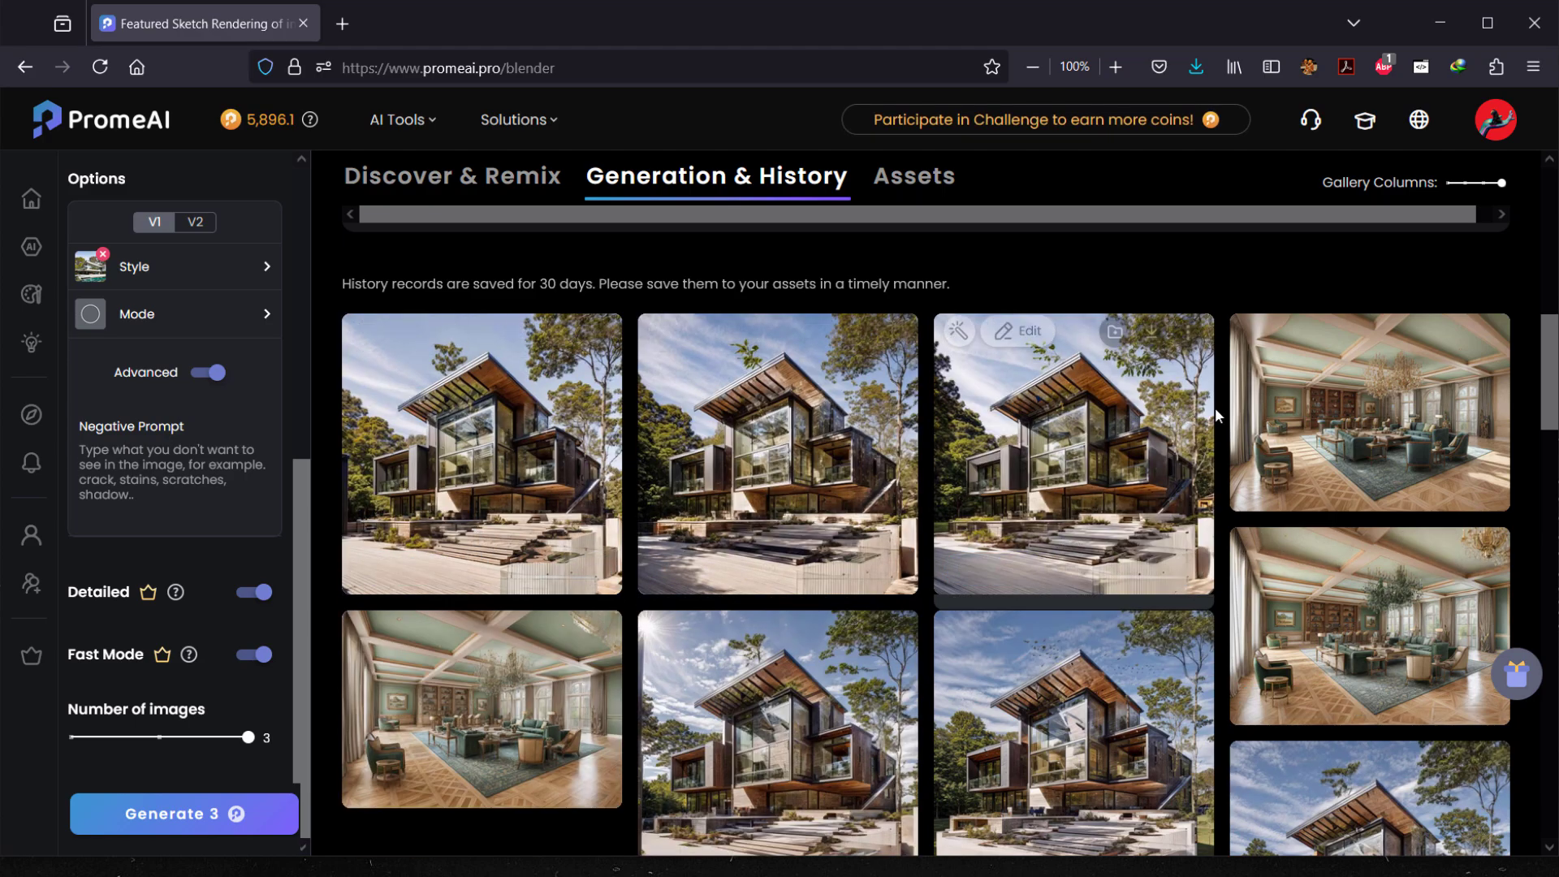
{"action": "left_click", "coordinate": [539, 435]}
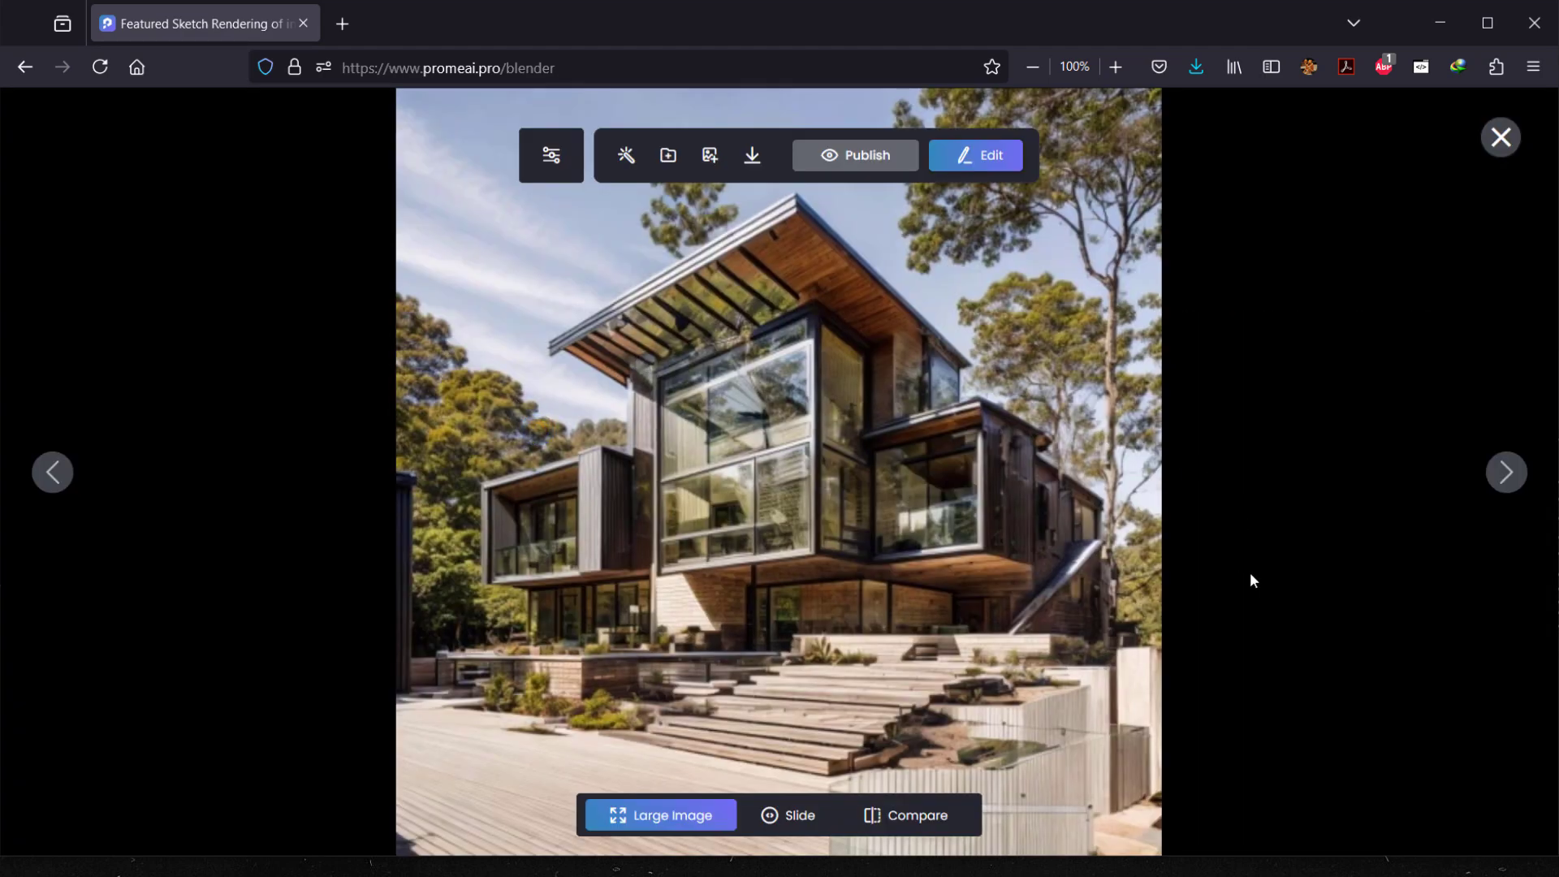
{"action": "left_click", "coordinate": [915, 822]}
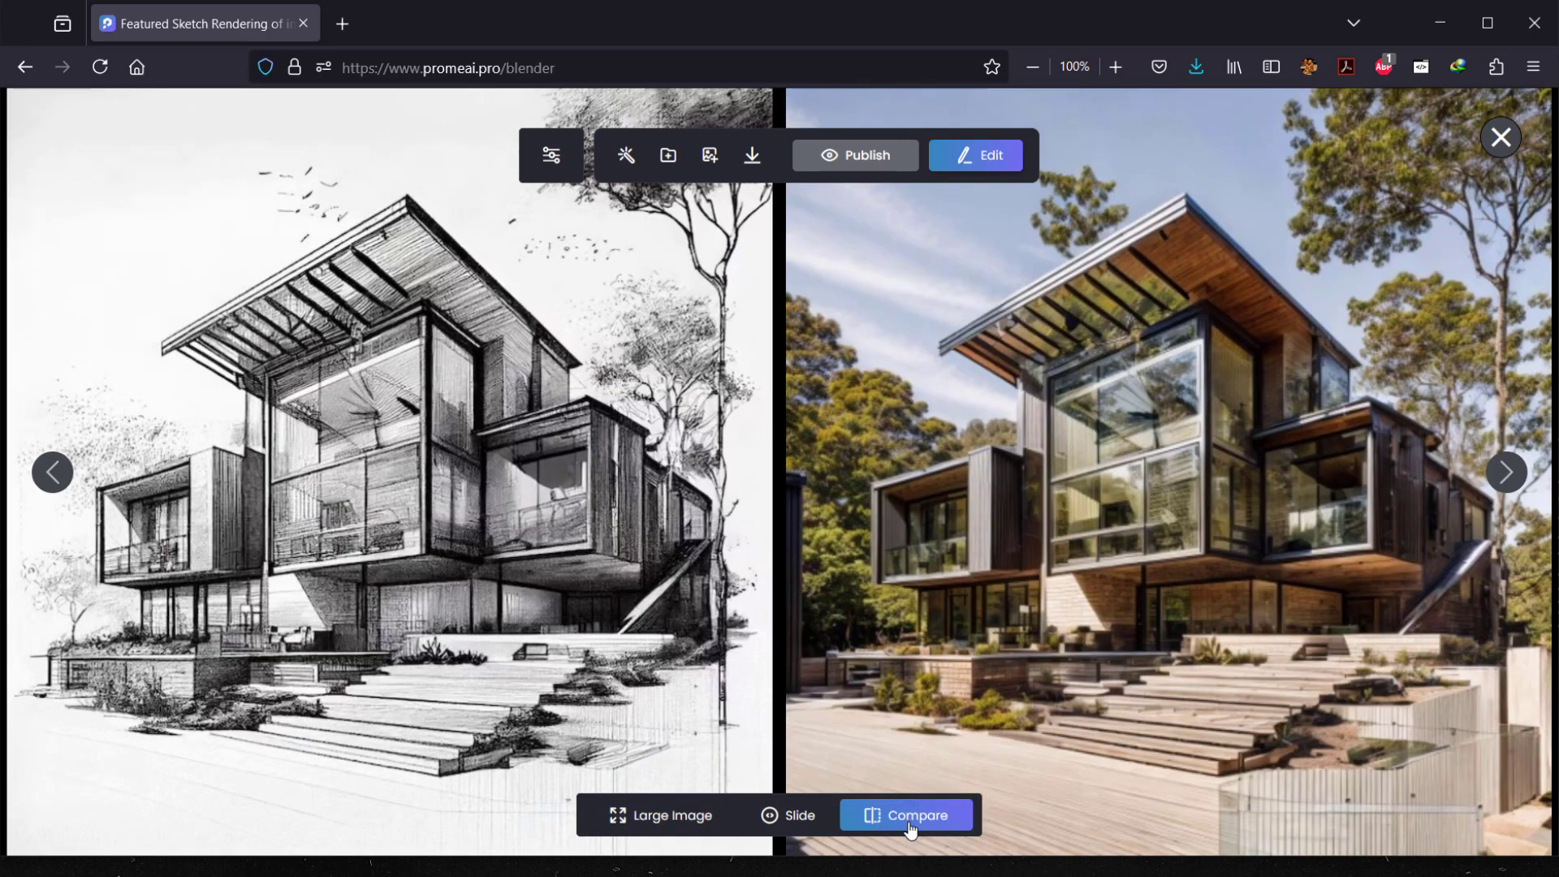
{"action": "left_click", "coordinate": [1506, 473]}
{"action": "left_click", "coordinate": [55, 473]}
{"action": "left_click", "coordinate": [1500, 138]}
{"action": "left_click", "coordinate": [1072, 454]}
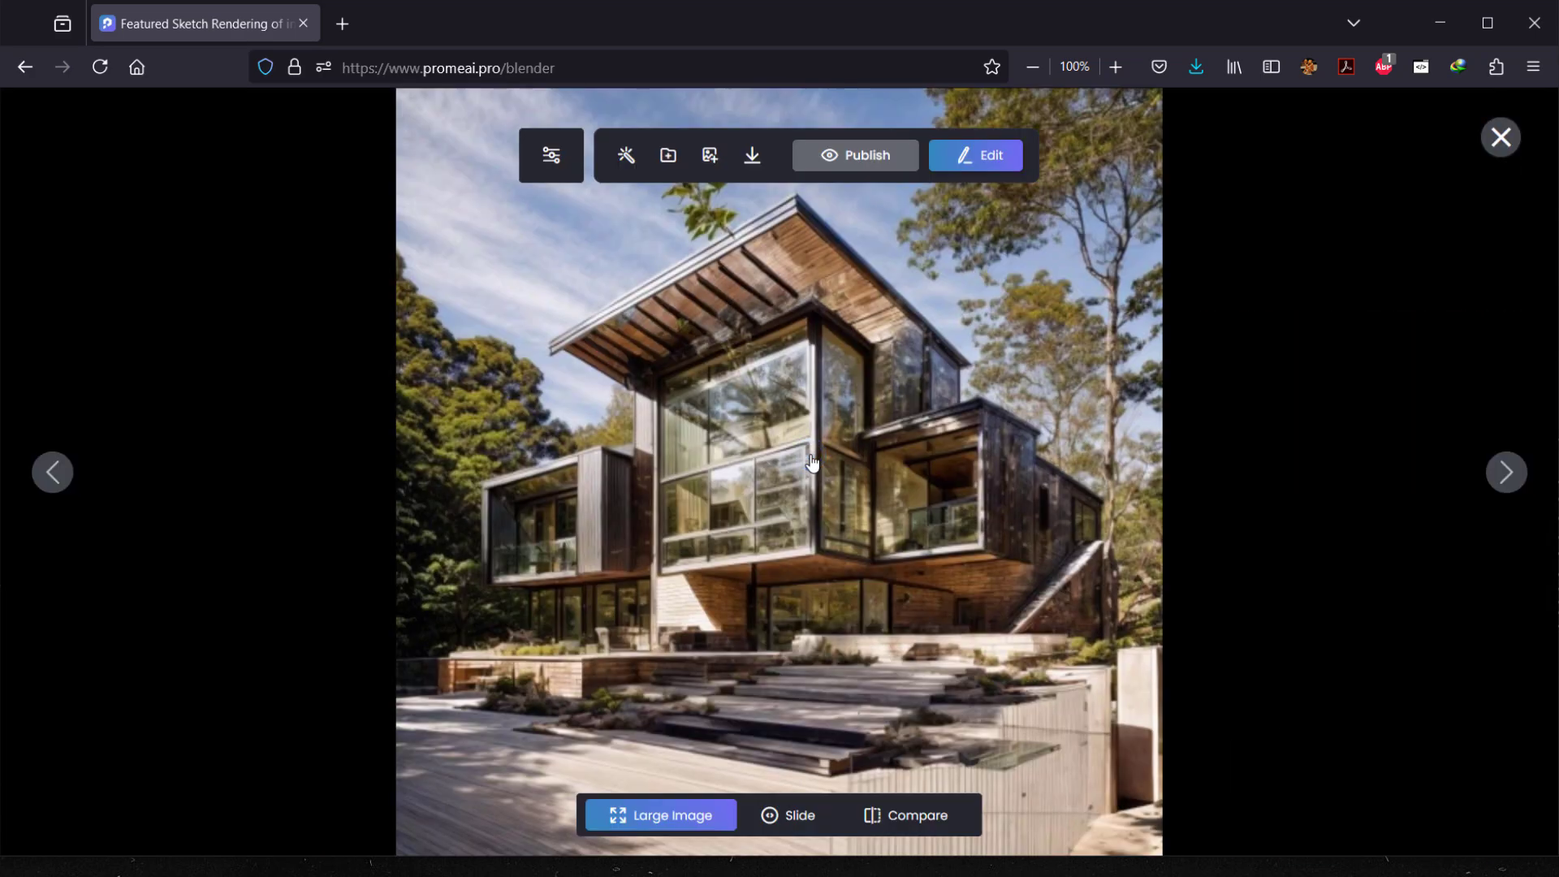
{"action": "left_click", "coordinate": [934, 816]}
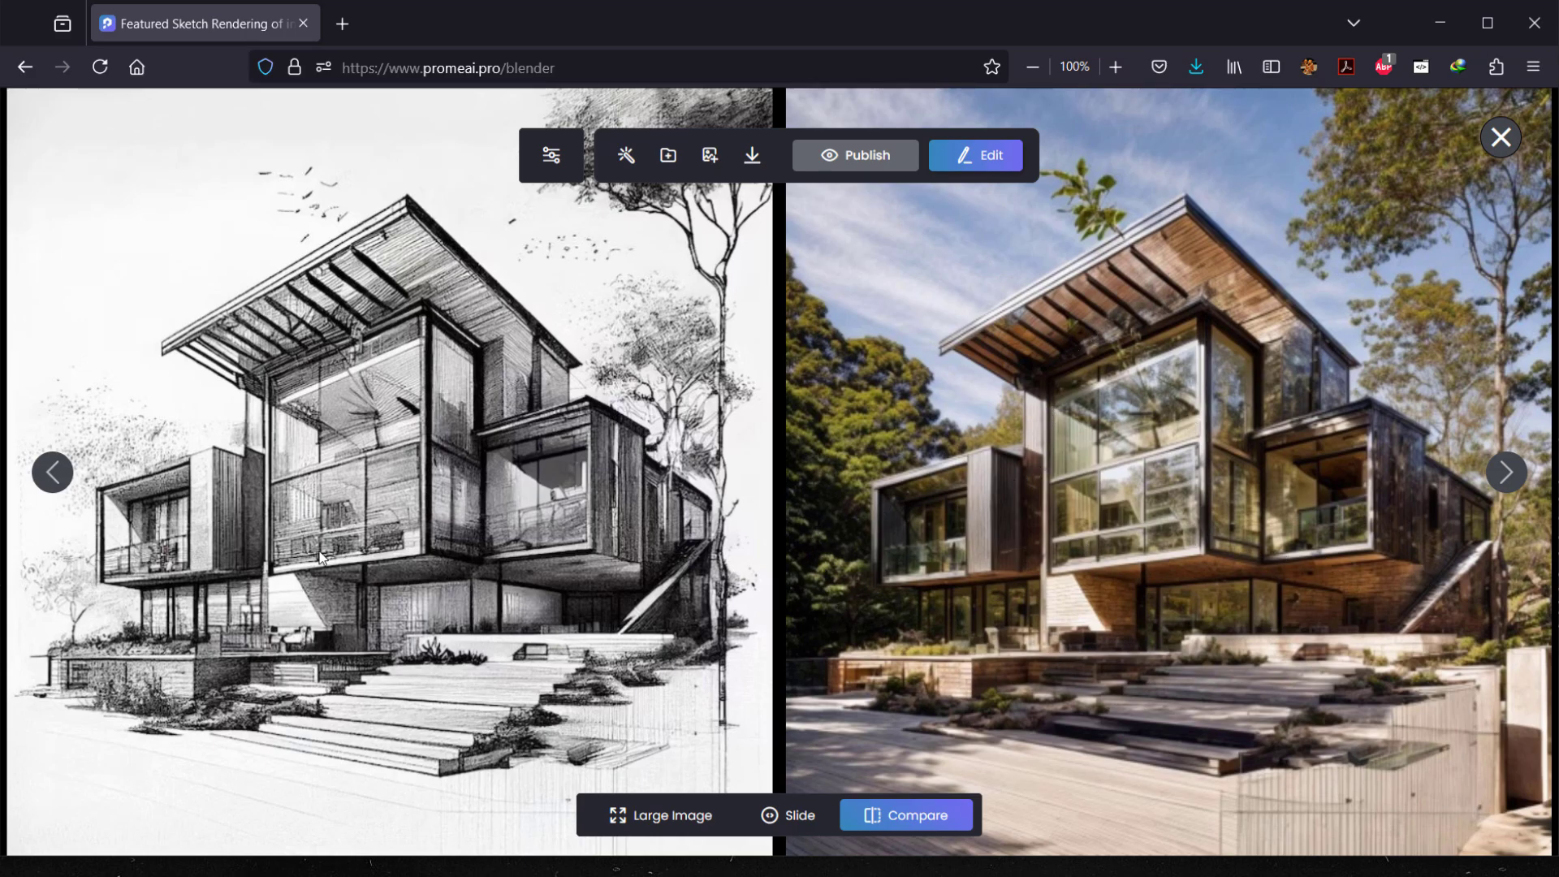
{"action": "left_click", "coordinate": [1510, 143]}
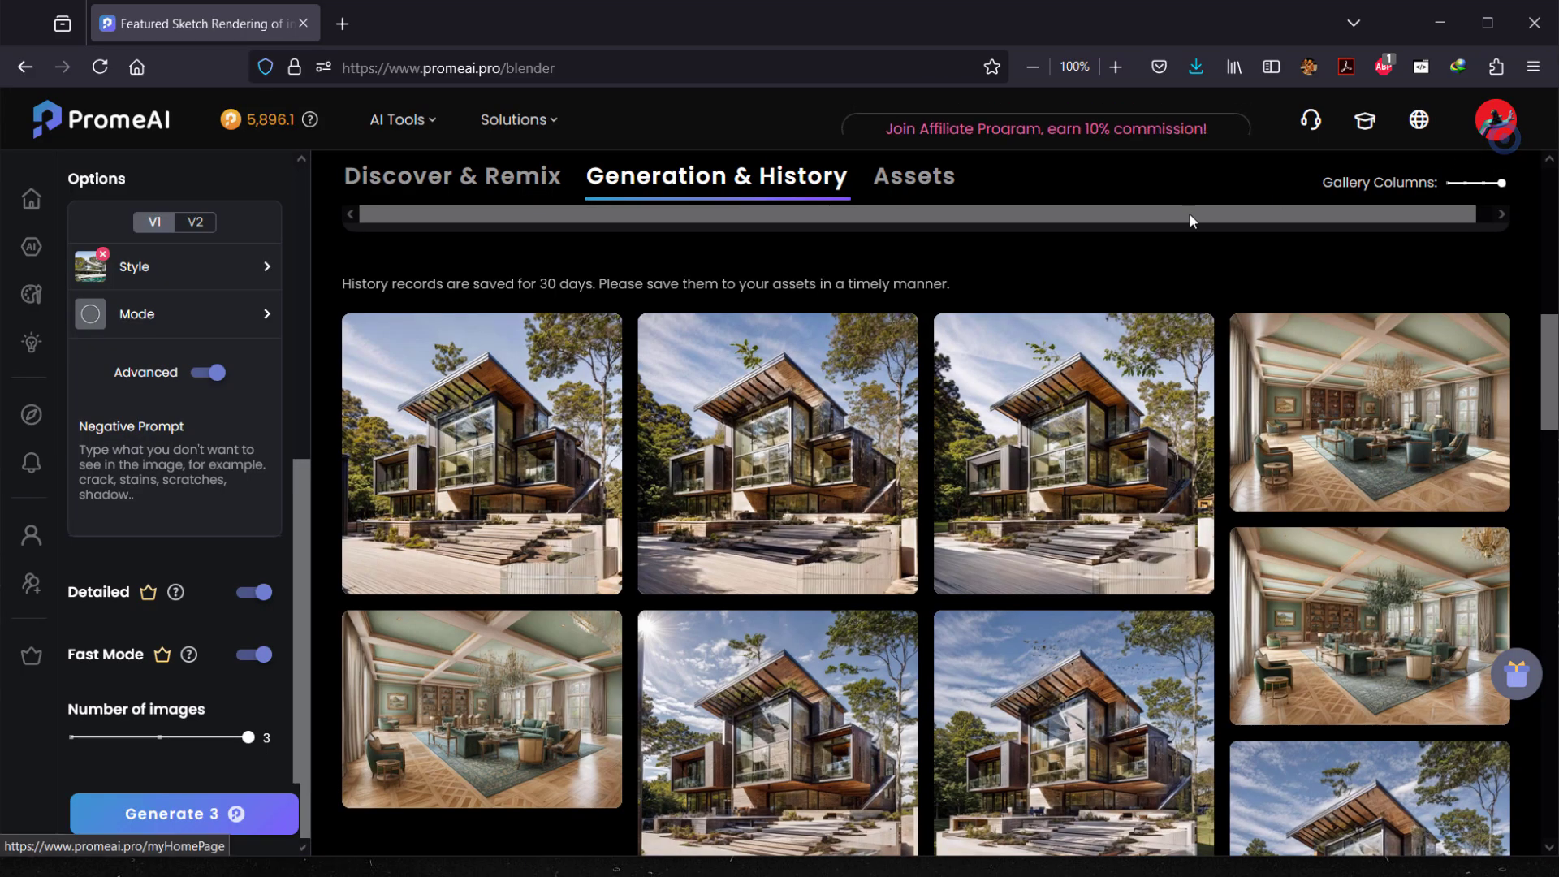
{"action": "left_click", "coordinate": [857, 342]}
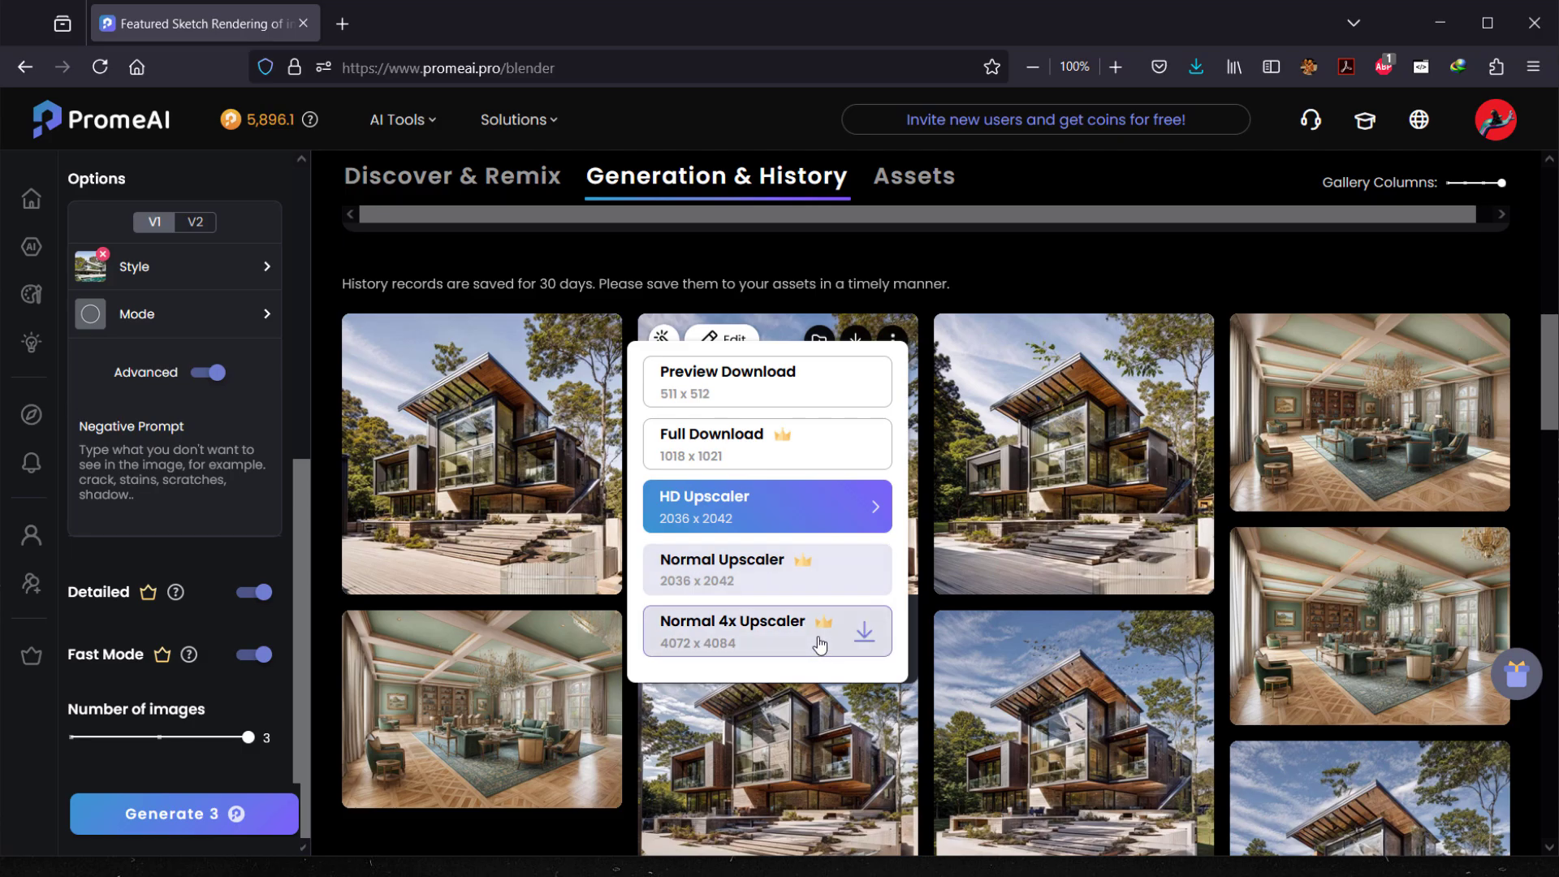
{"action": "left_click", "coordinate": [1078, 276]}
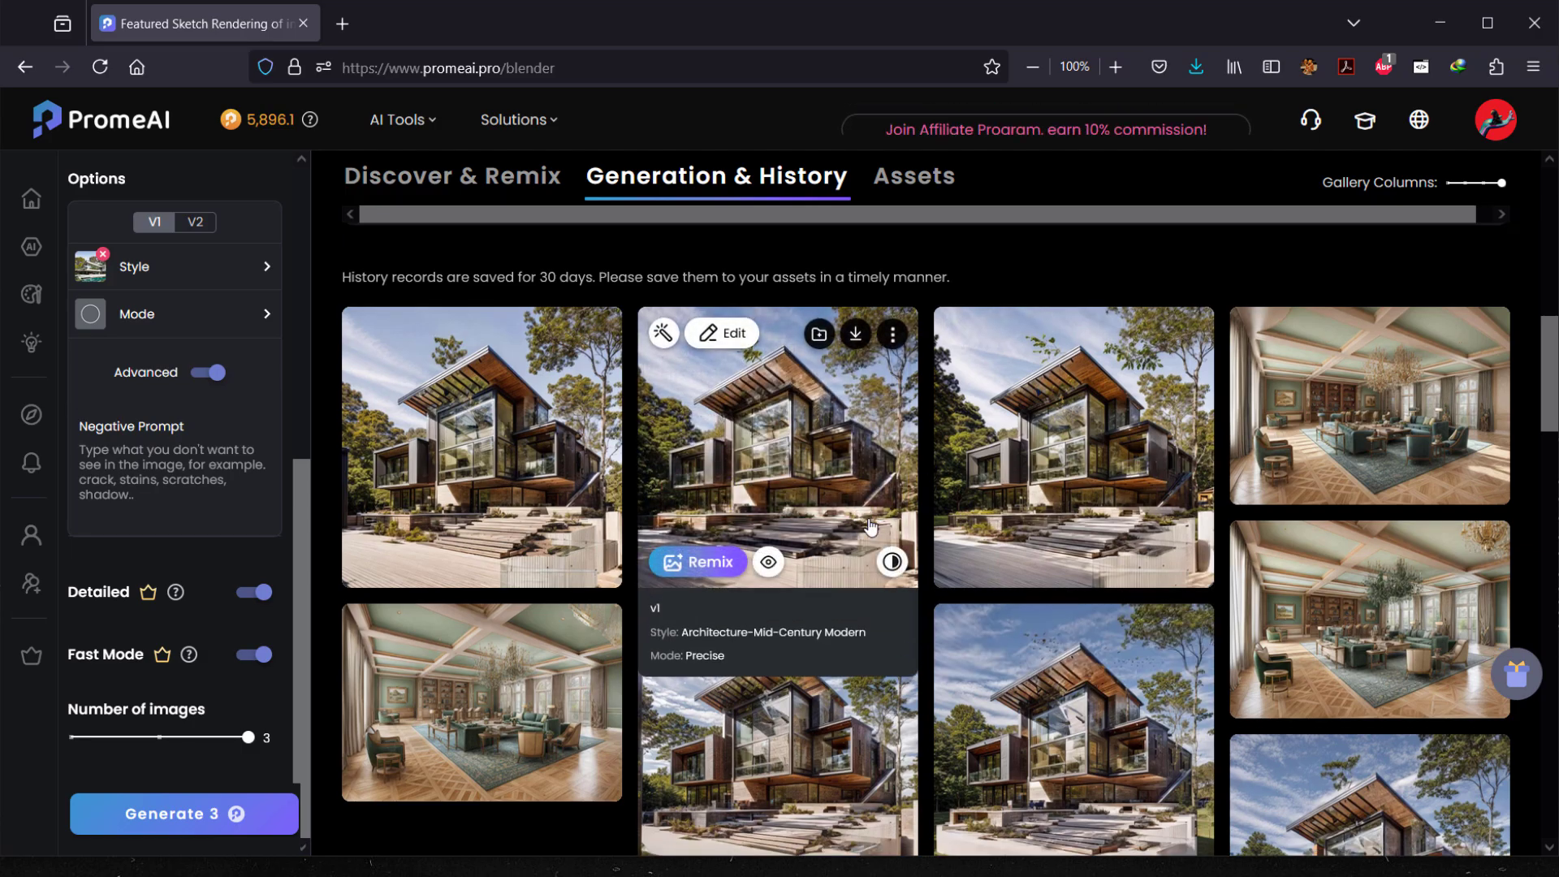
{"action": "scroll", "coordinate": [871, 526], "scroll_direction": "up", "scroll_amount": 3}
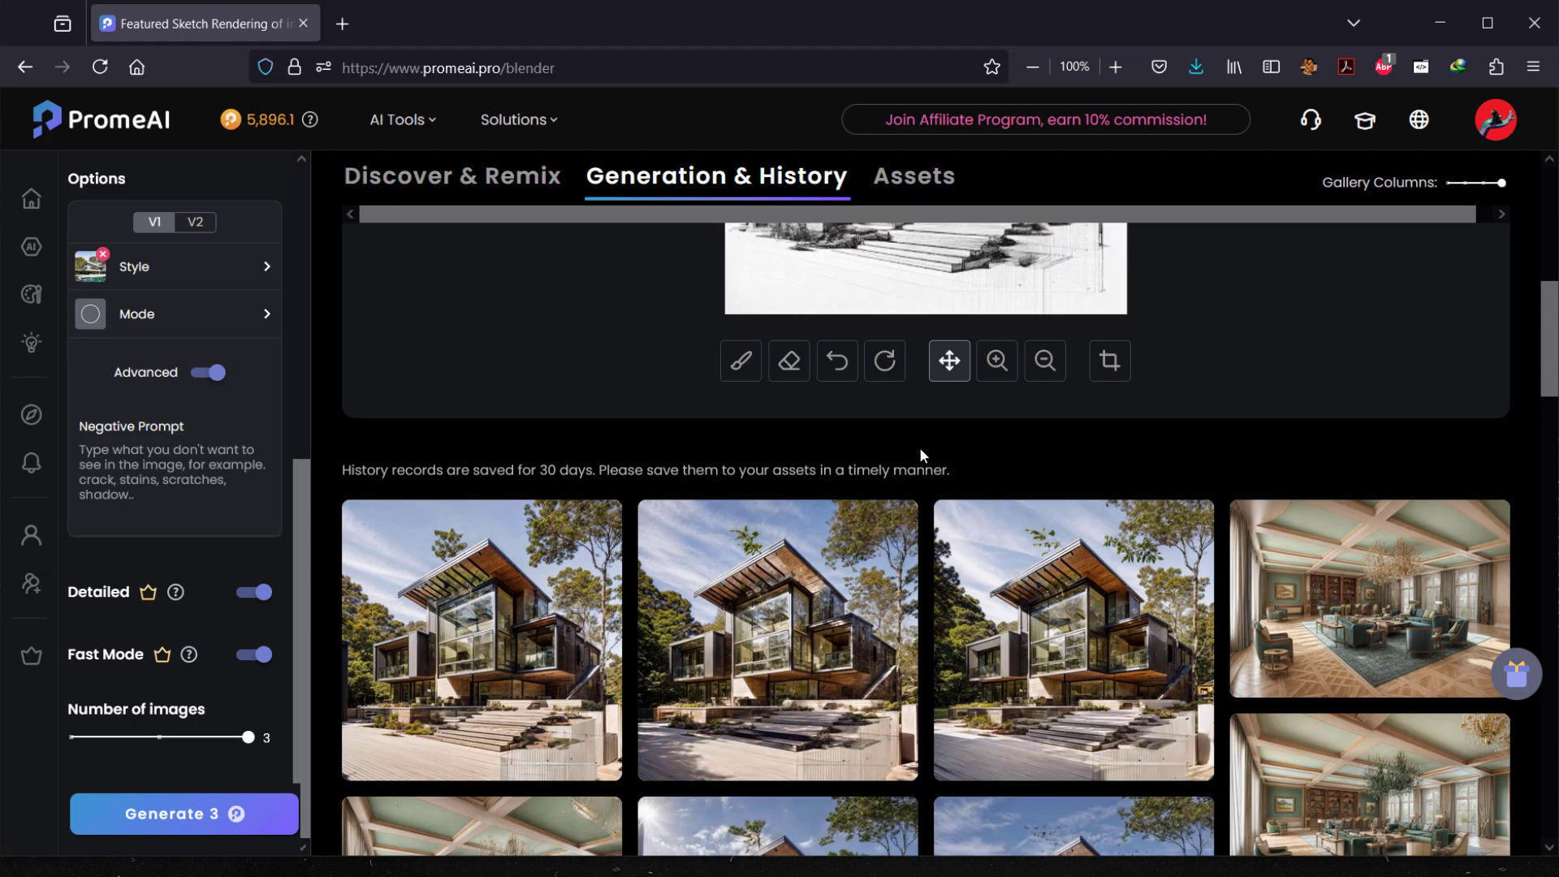
{"action": "scroll", "coordinate": [167, 367], "scroll_direction": "up", "scroll_amount": 5}
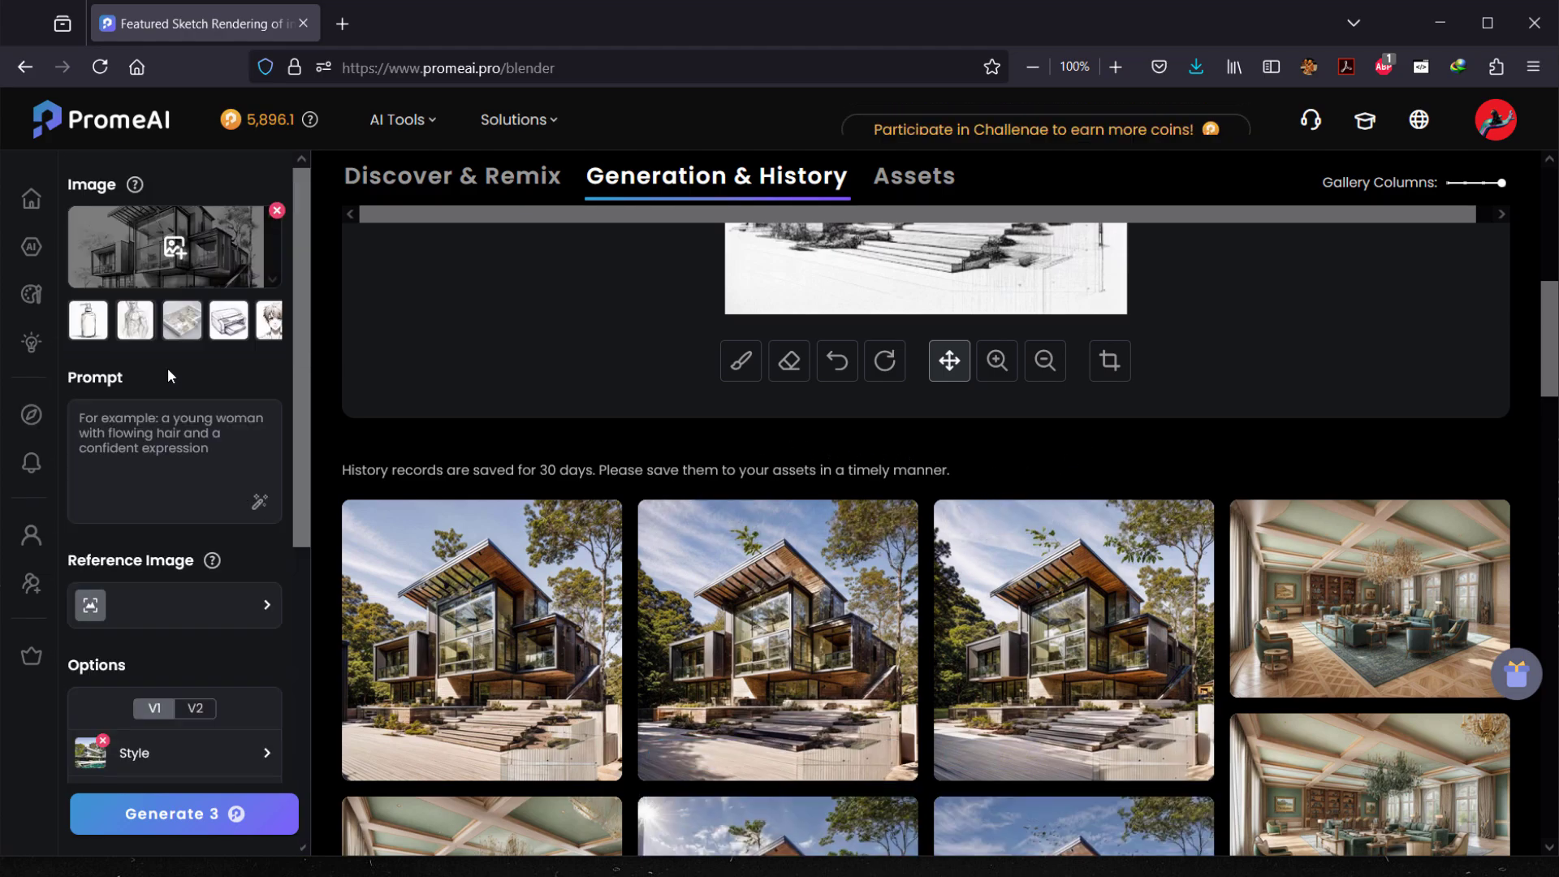